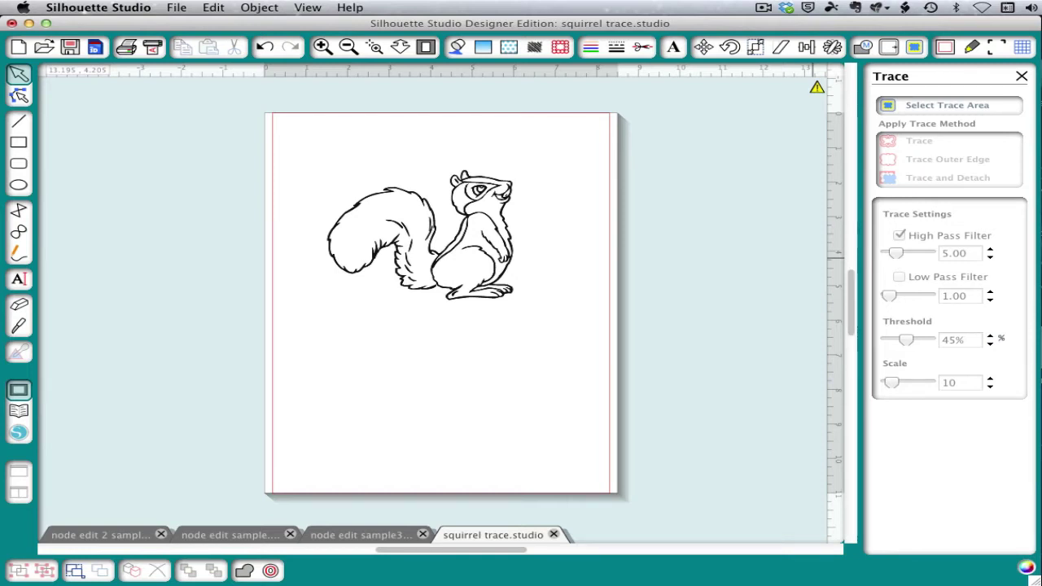
- Mark the entire squirrel picture as the trace area to preview its outline
click(887, 105)
drag(308, 157, 559, 321)
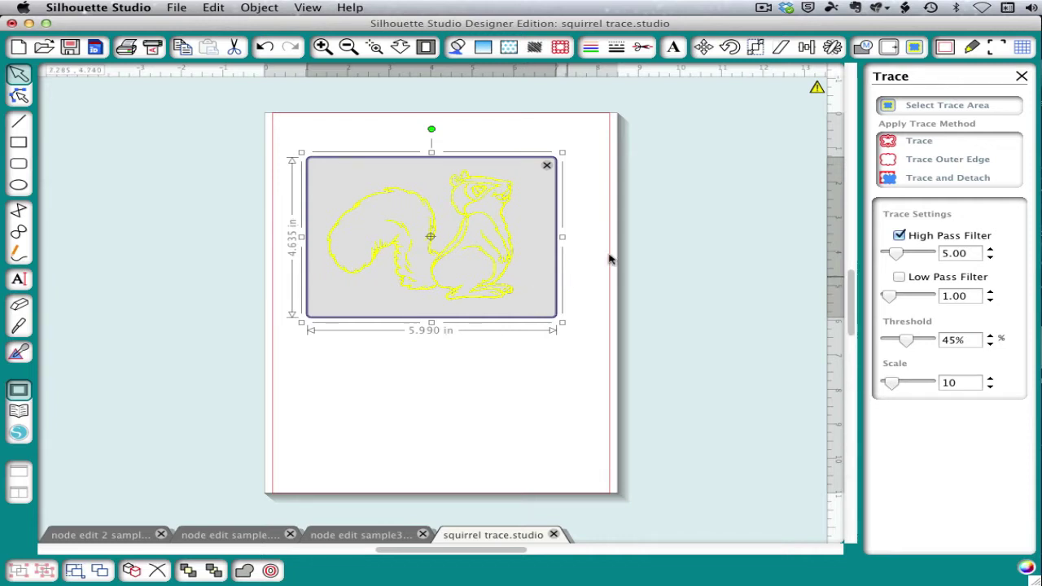
- Trace the squirrel and drop the traced outline below the original drawing
click(908, 142)
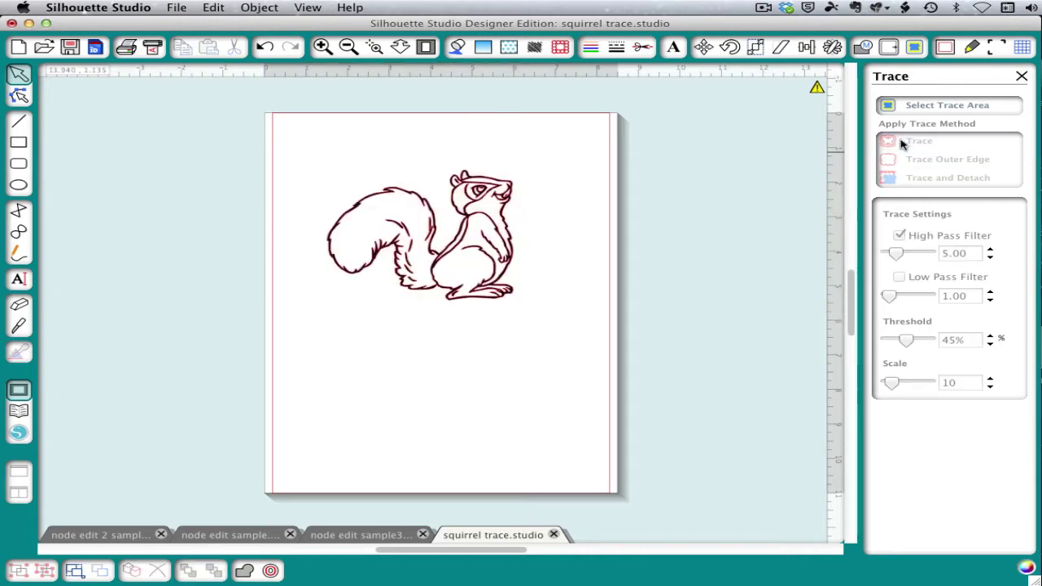
mouse_move(528, 262)
mouse_down()
mouse_move(529, 402)
mouse_move(544, 411)
mouse_up()
click(544, 410)
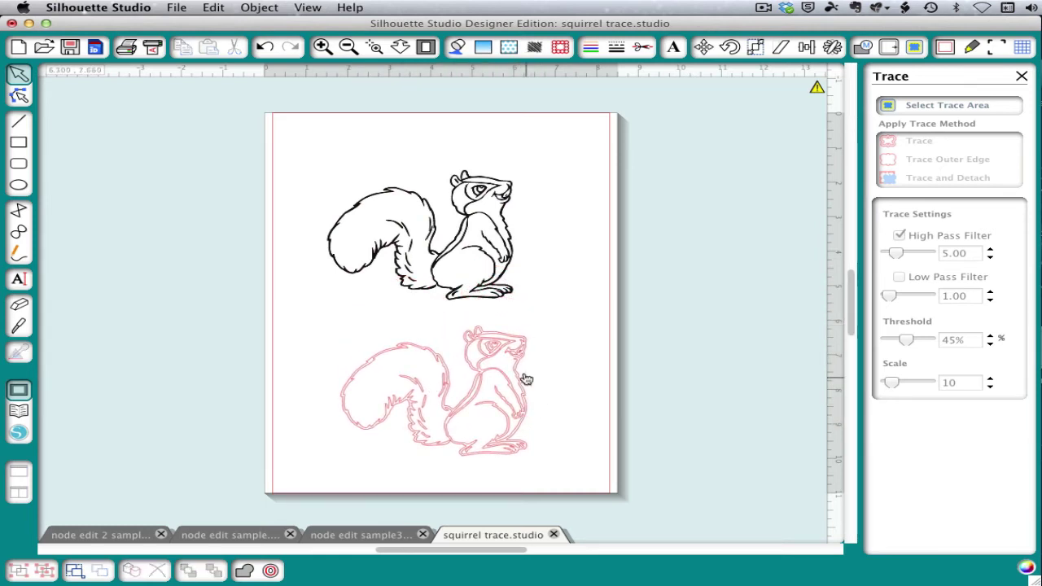
- Release the trace's compound path and move the squirrel outline to the right
right_click(515, 370)
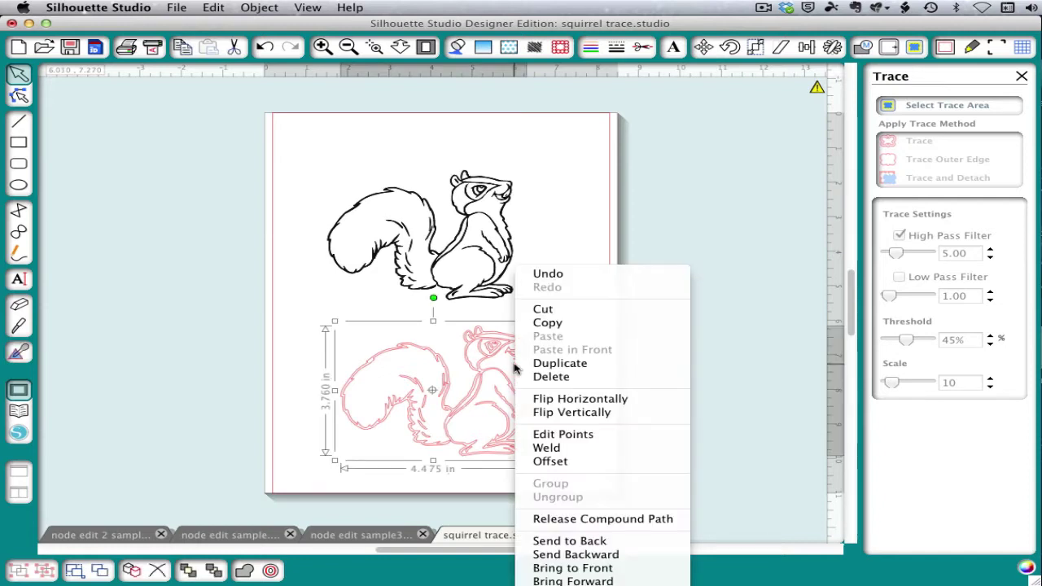
click(635, 519)
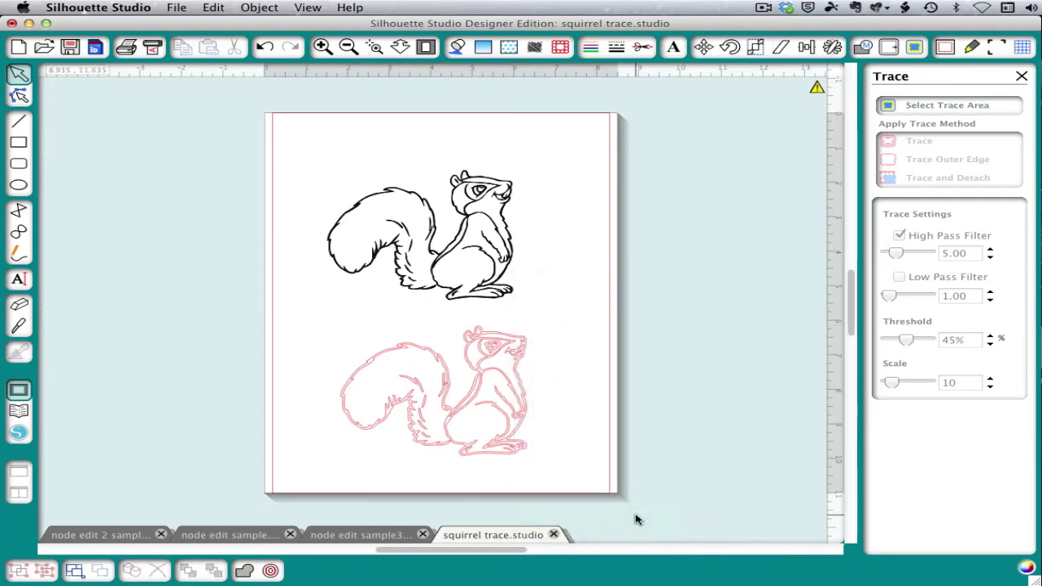
click(530, 346)
drag(530, 345, 726, 347)
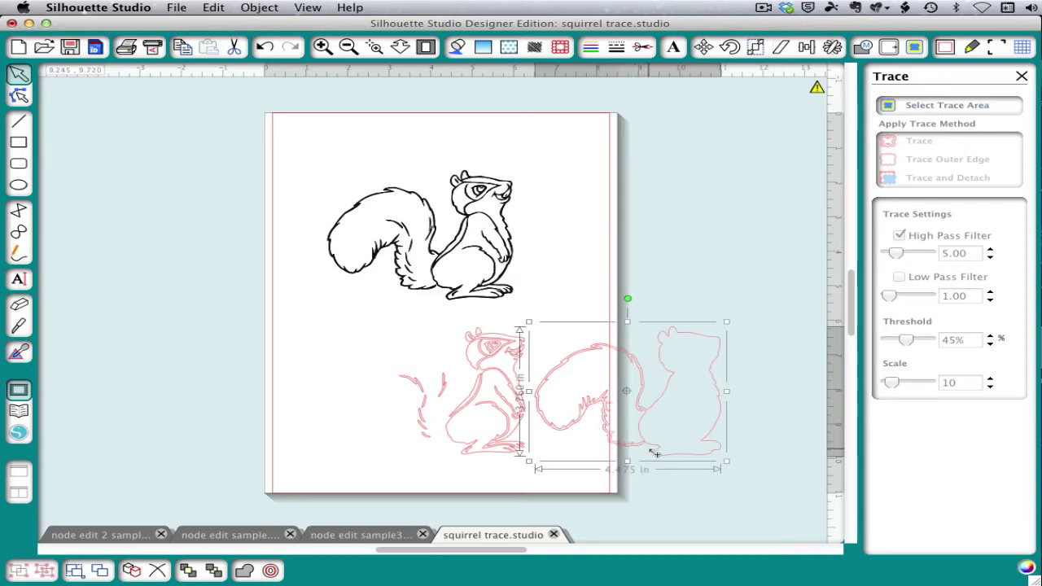
- Undo the move so the trace sits below the original, and zoom to it
key(super+z)
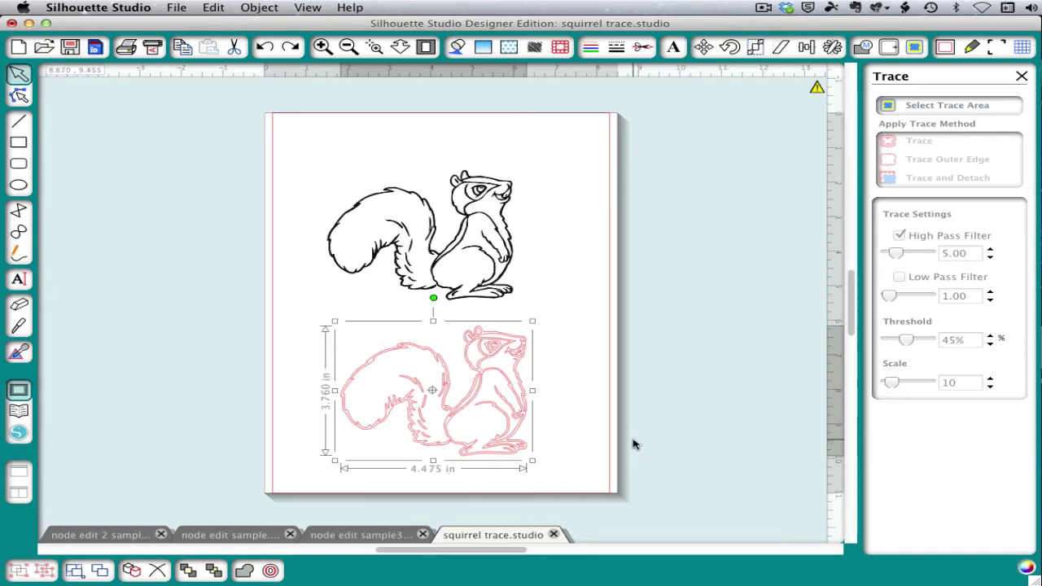
click(378, 51)
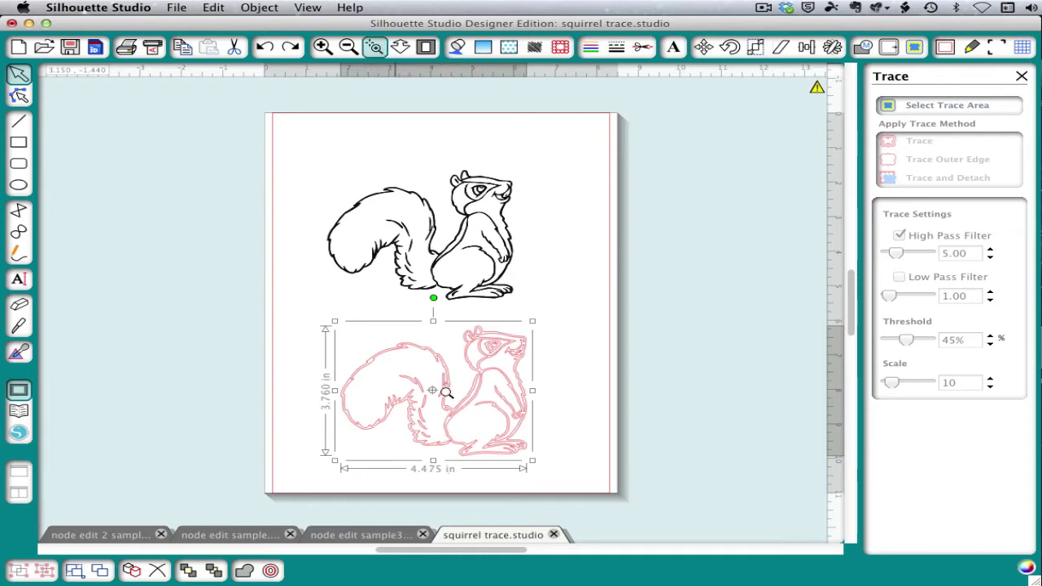
click(475, 472)
scroll(589, 233, up, 5)
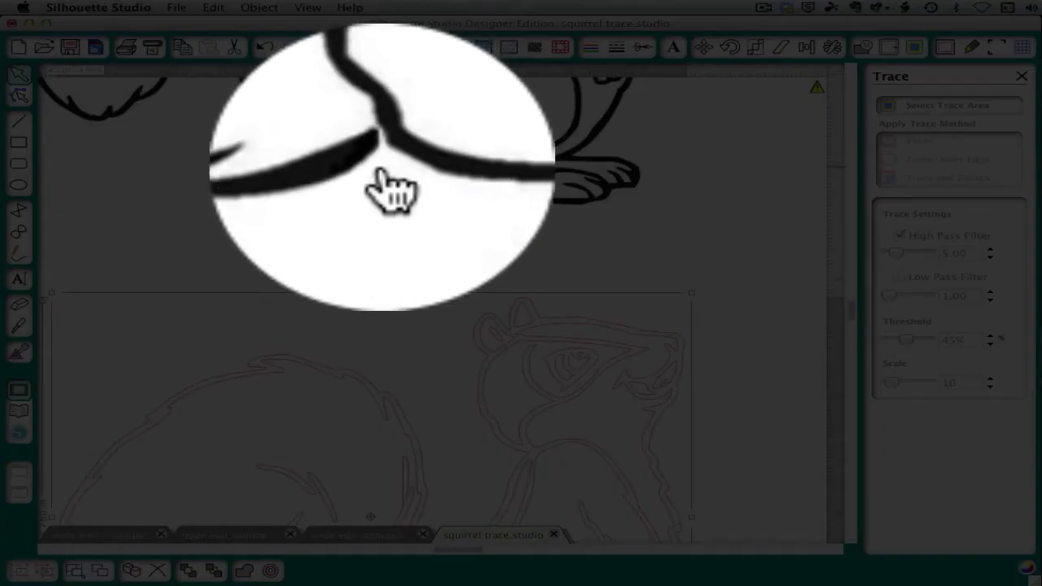
scroll(853, 334, down, 3)
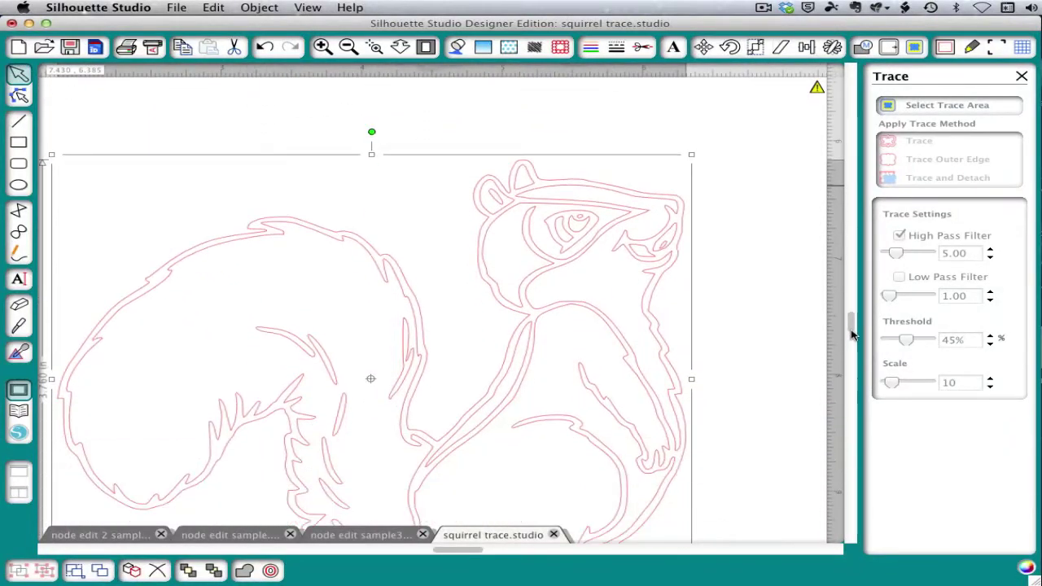
scroll(851, 342, down, 3)
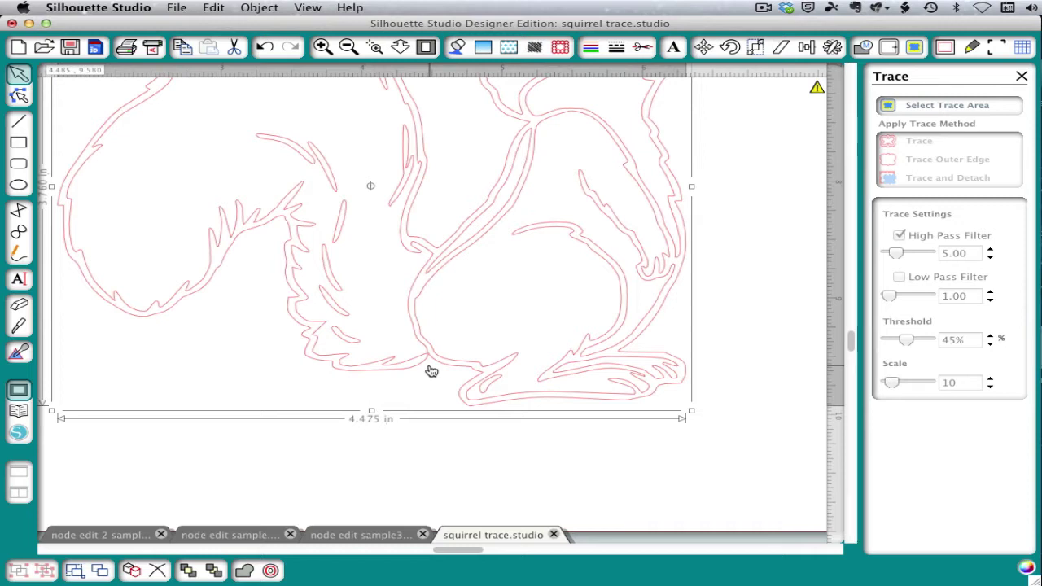
- Zoom in closely on the spot where two squirrel outline lines touch
click(323, 47)
click(323, 47)
click(323, 47)
click(322, 47)
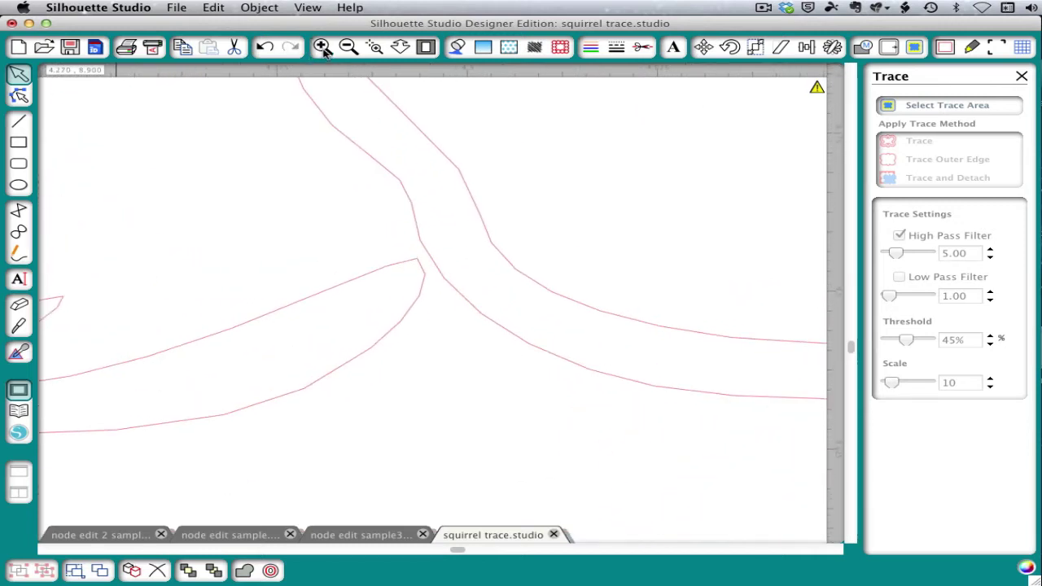
click(322, 48)
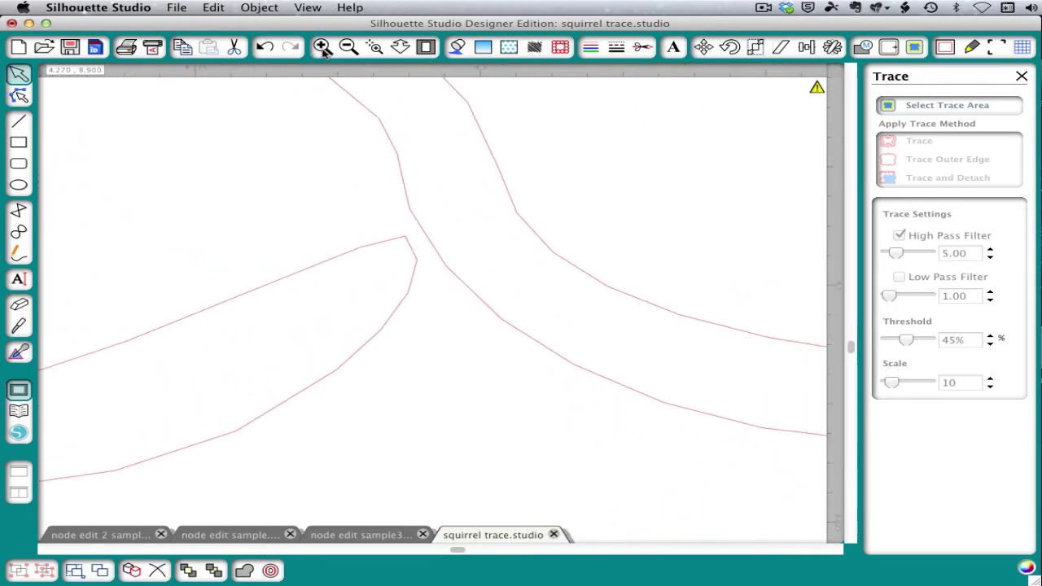
- Break the upper path at the junction and move its freed end point down
double_click(415, 259)
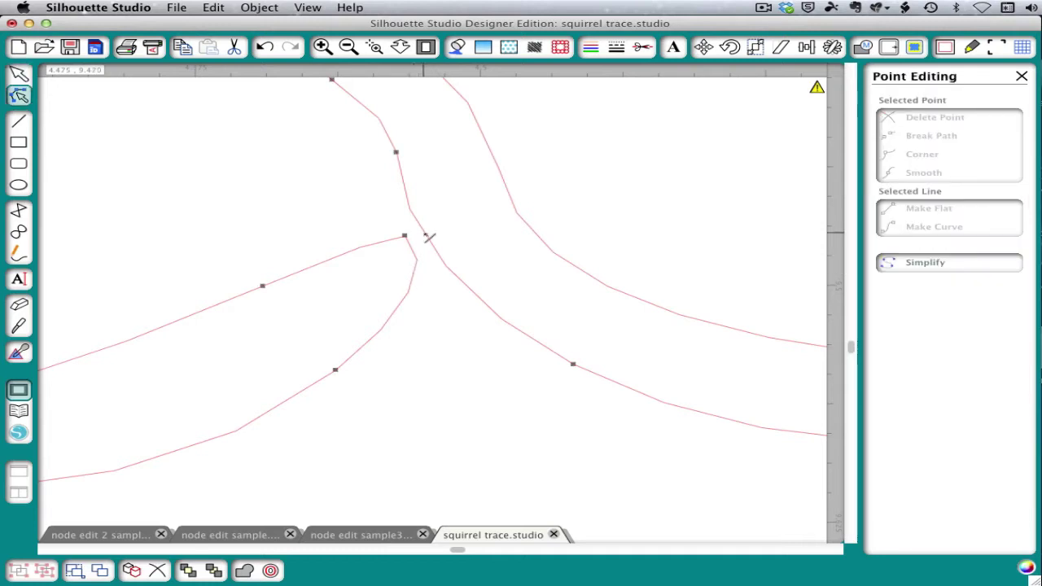
click(424, 234)
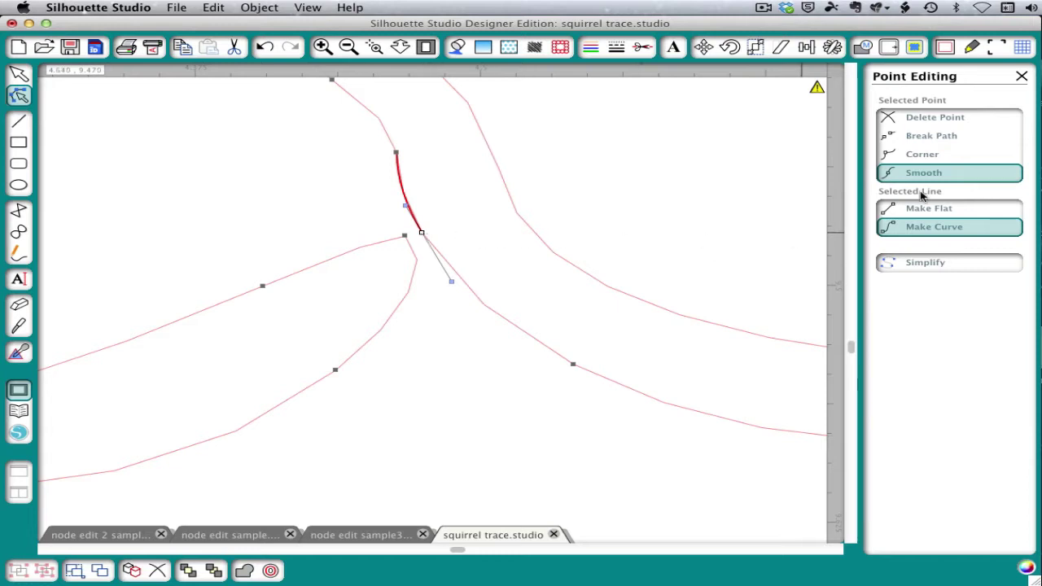
click(939, 138)
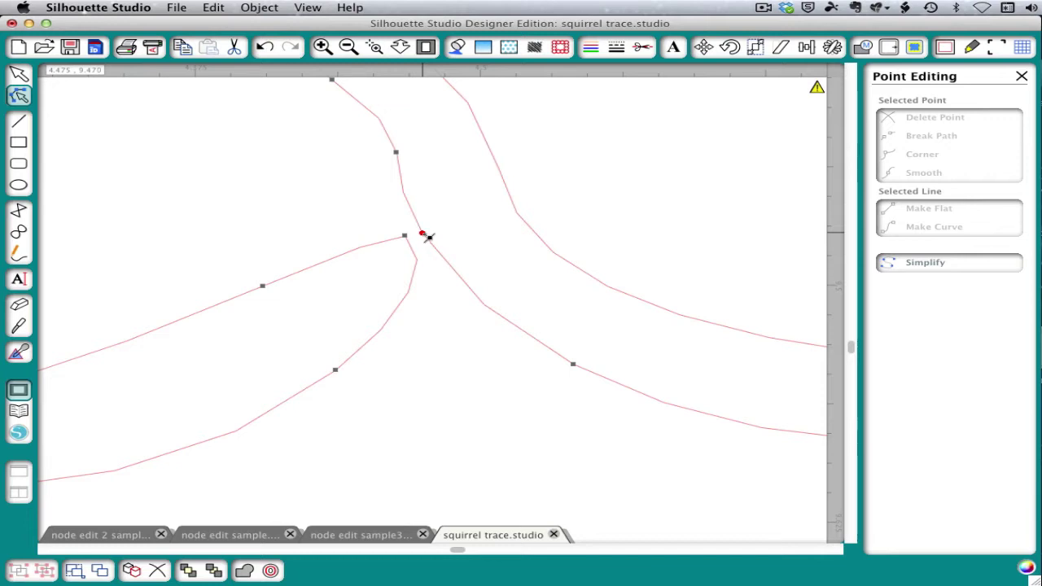
click(428, 237)
drag(428, 237, 459, 281)
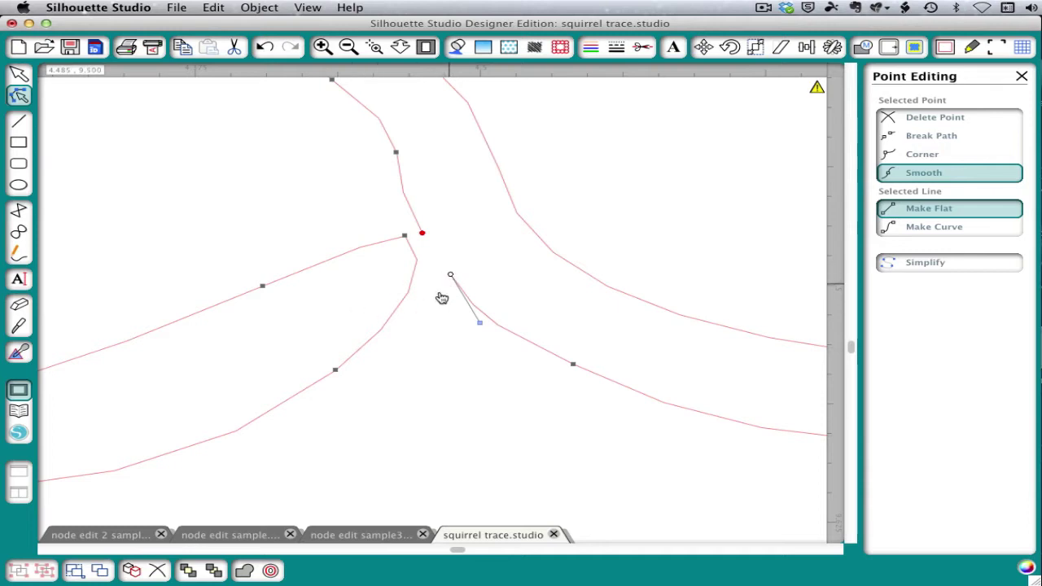
- Break the lower path at its junction and reshape its free end into a corner curve
click(412, 239)
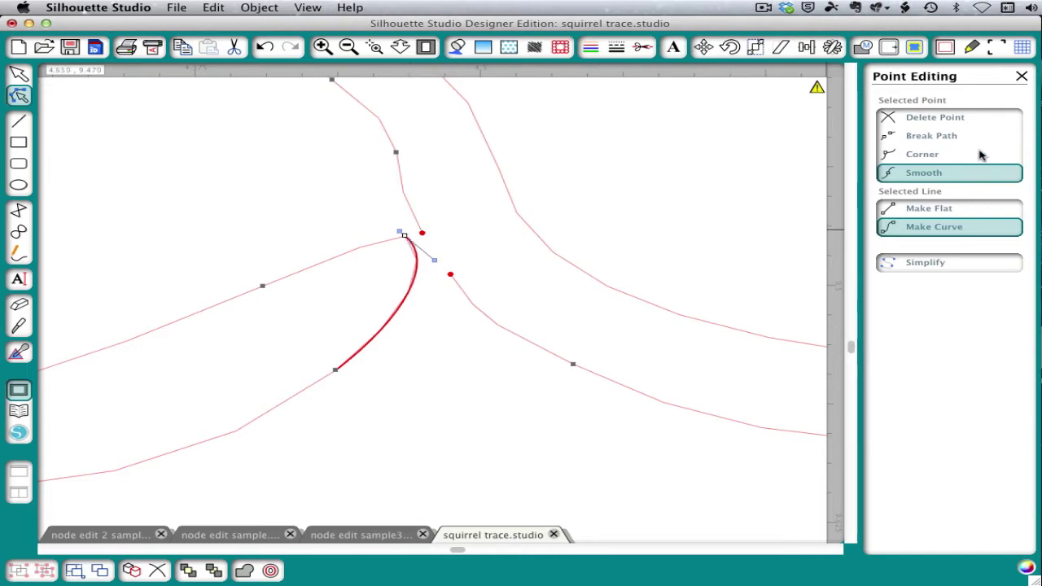
click(934, 138)
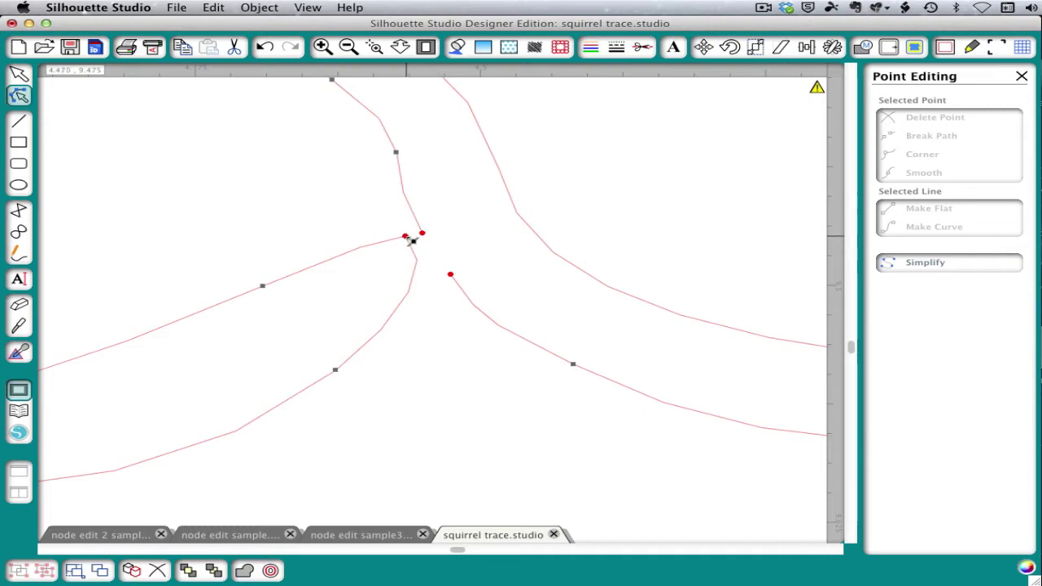
drag(415, 249, 444, 284)
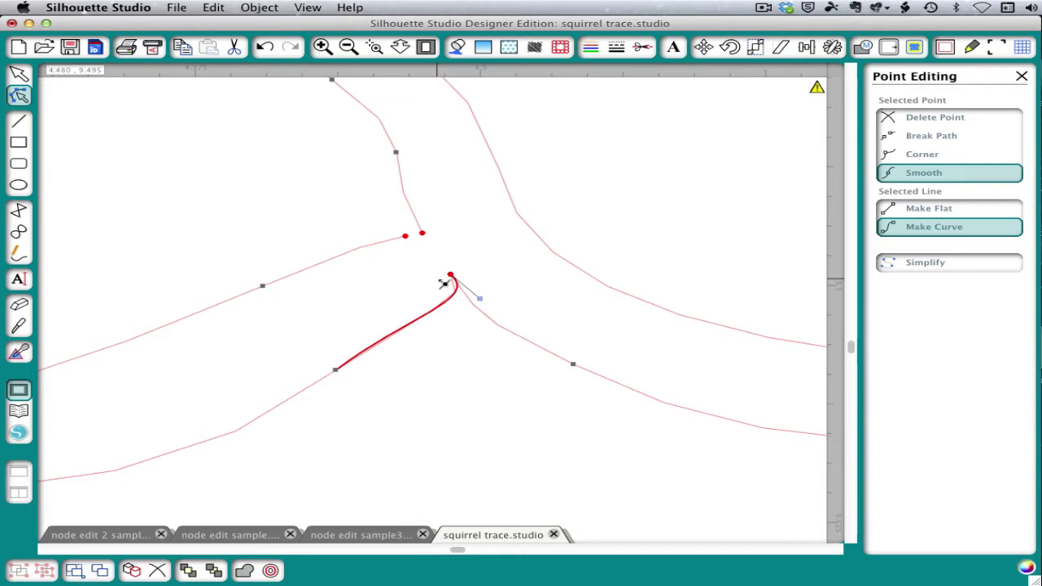
drag(444, 283, 413, 242)
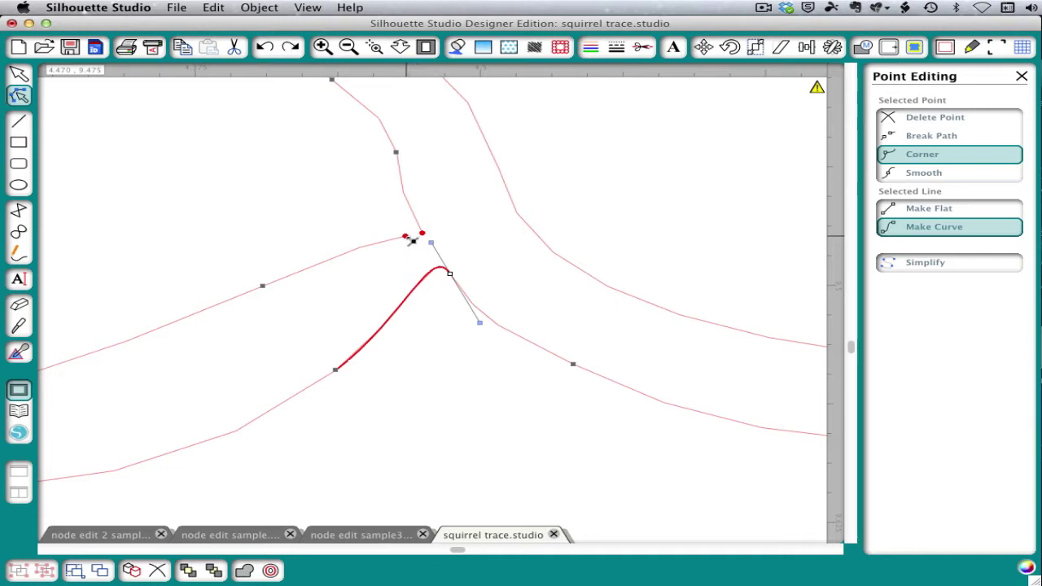
click(421, 234)
click(424, 239)
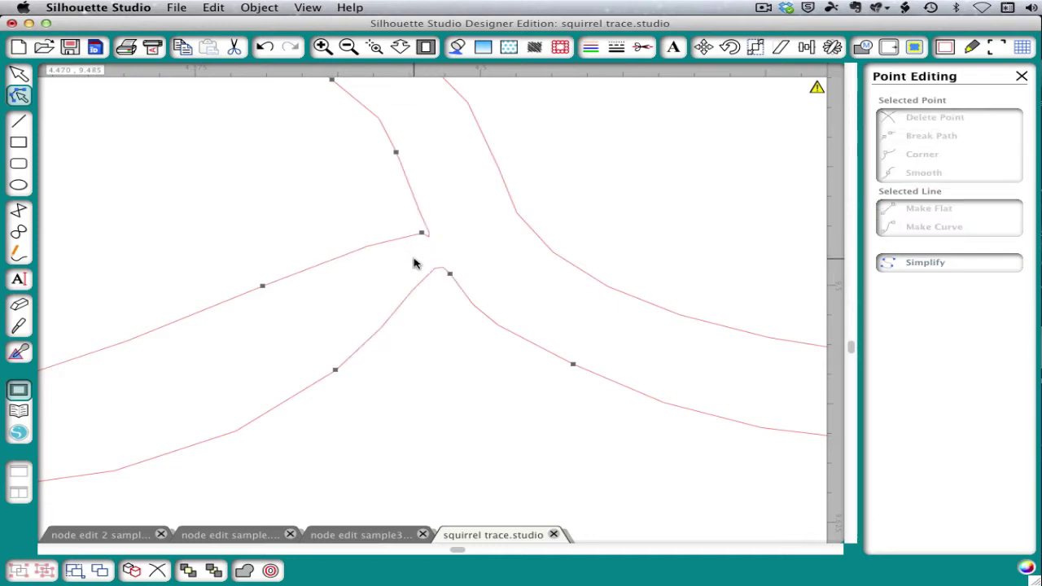
- Make the lower peak node smooth and adjust its handles to round the segment
click(451, 275)
drag(435, 245, 390, 313)
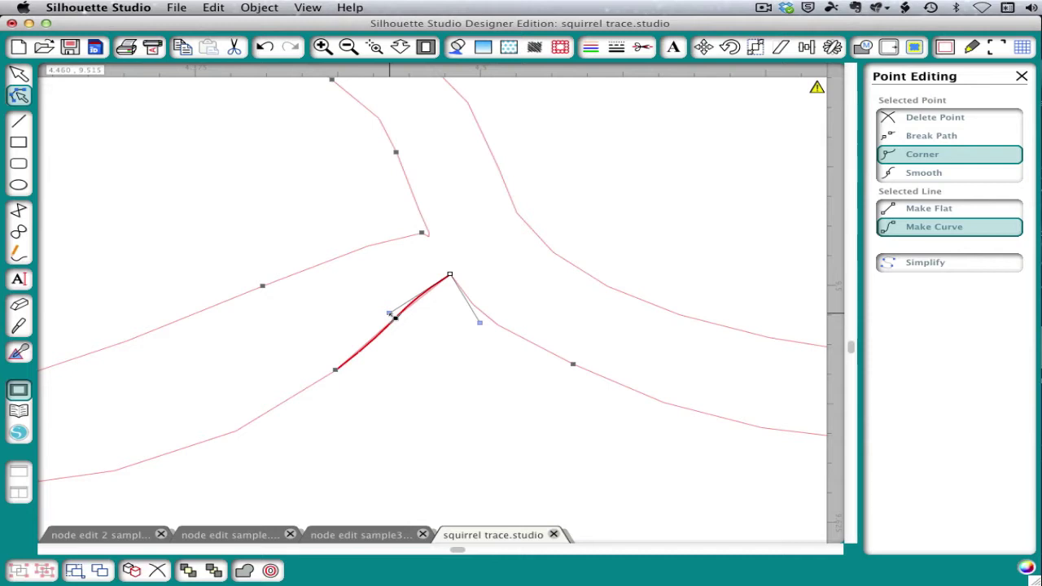
drag(389, 313, 431, 242)
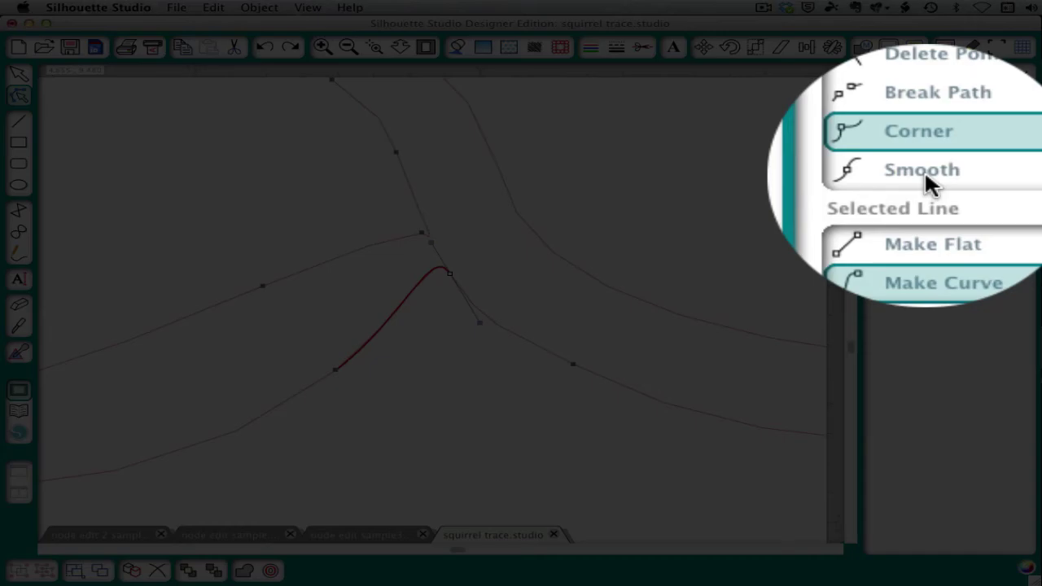
click(924, 173)
drag(503, 277, 493, 288)
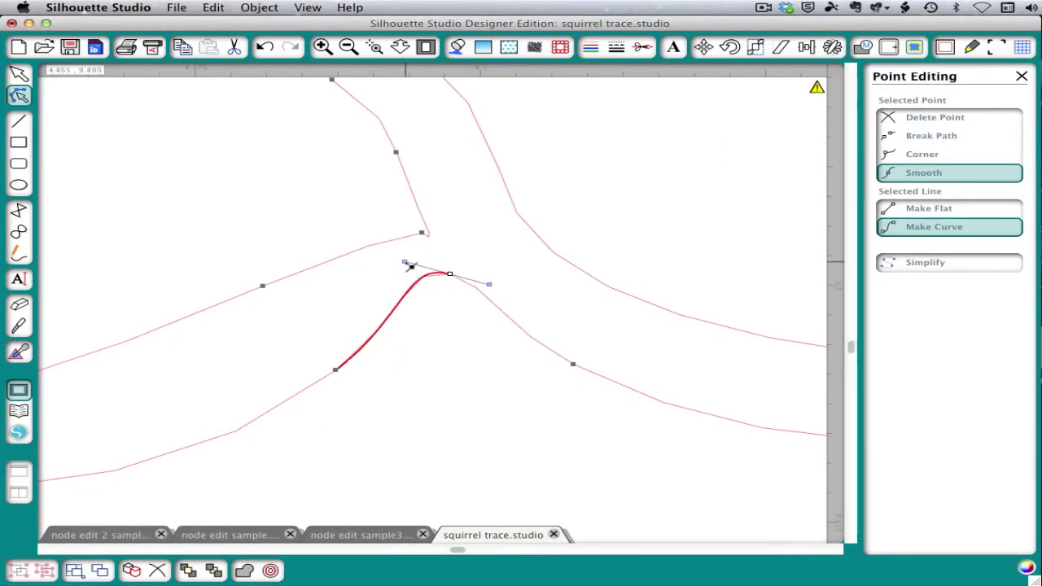
drag(404, 263, 428, 274)
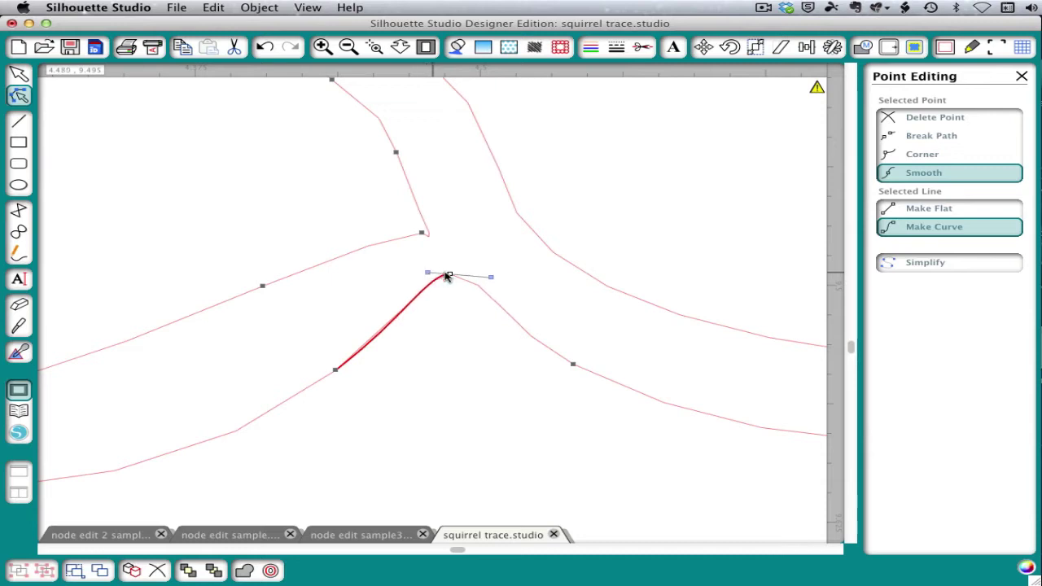
- Reshape the upper segment into a hooked curve with a smooth end node
click(422, 234)
drag(403, 199, 456, 237)
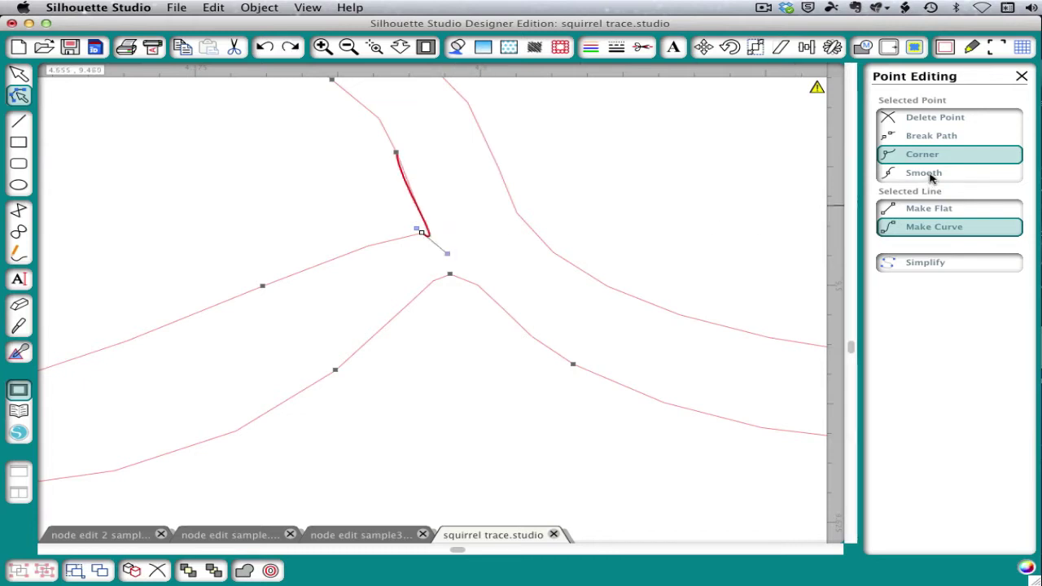
click(928, 173)
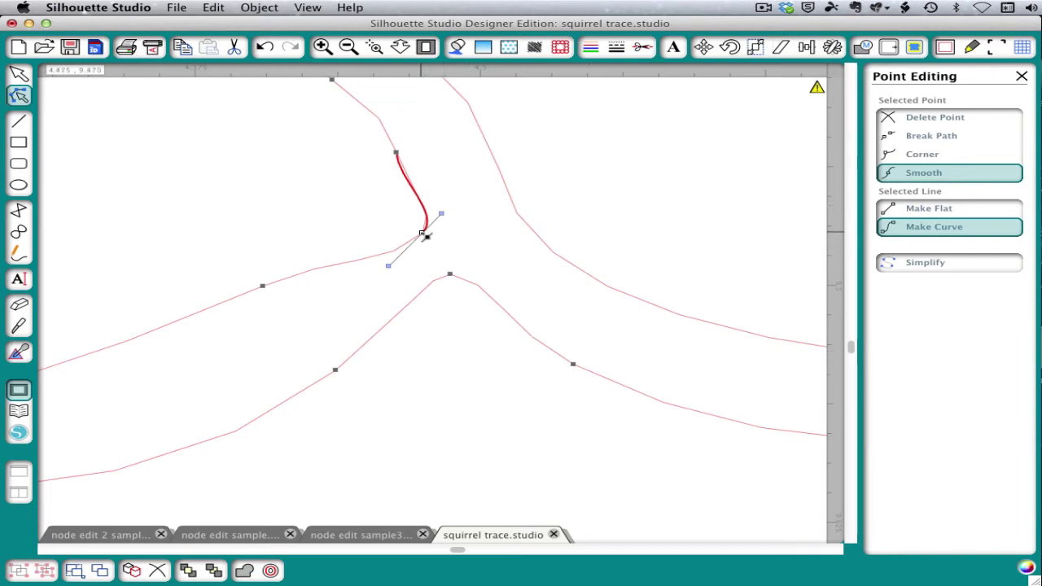
drag(421, 233, 411, 225)
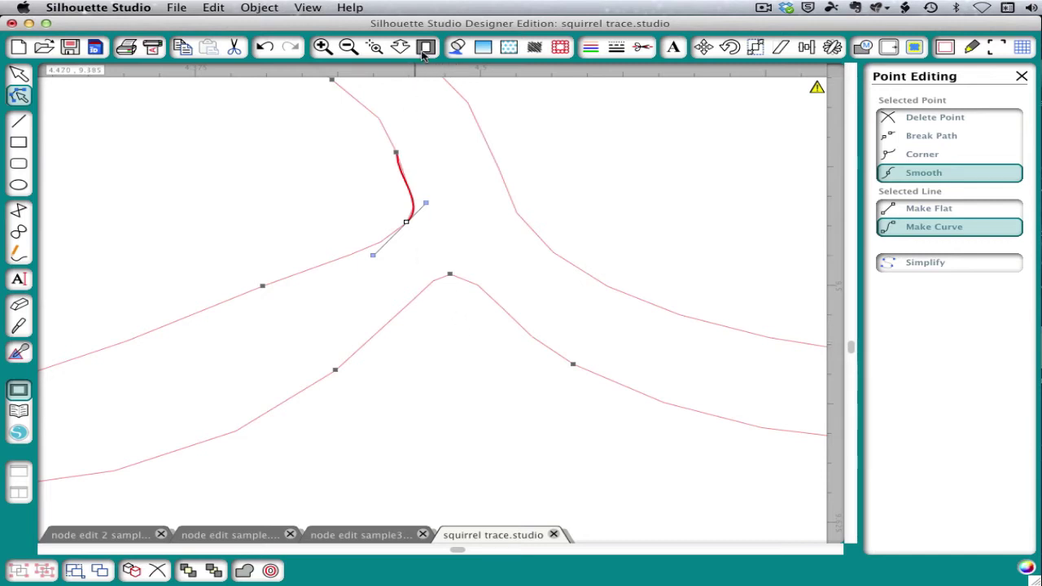
- Fit the whole page and release the lower squirrel trace's compound path
click(425, 48)
click(559, 314)
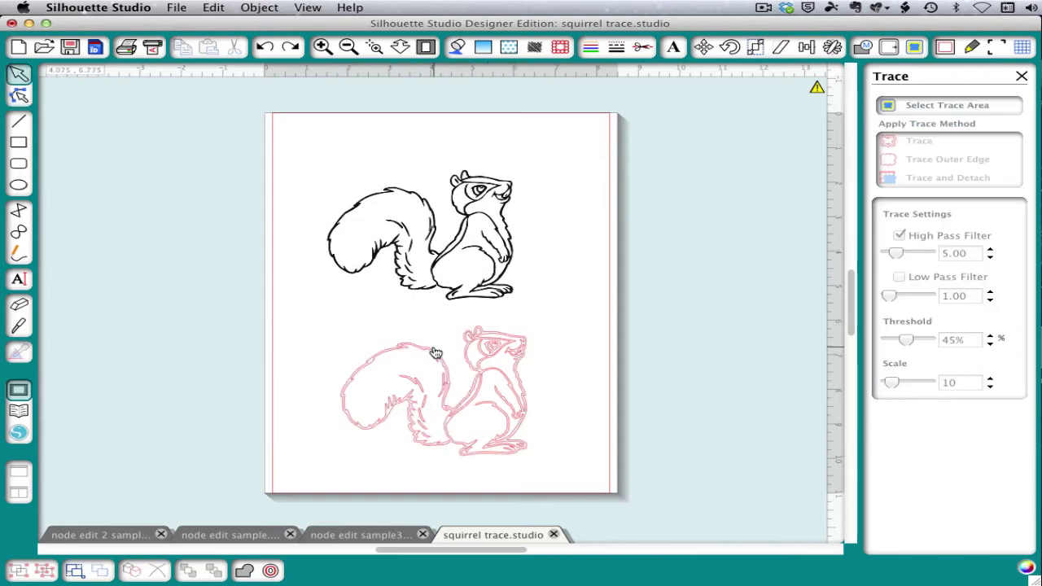
click(434, 350)
right_click(433, 350)
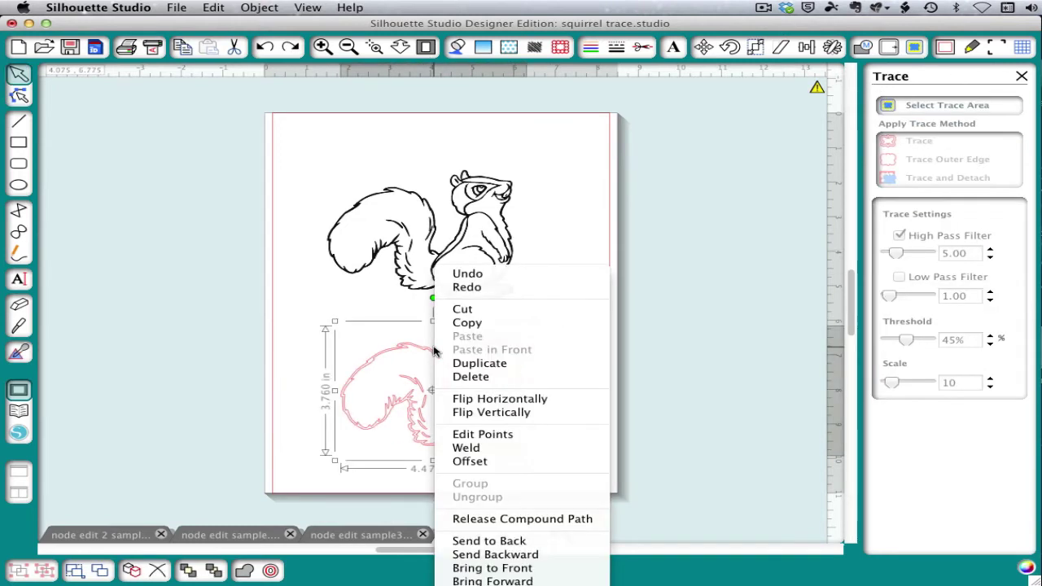
click(567, 519)
- Undo pulling the outline off, keep the trace below the picture, and zoom onto it
drag(527, 345, 758, 348)
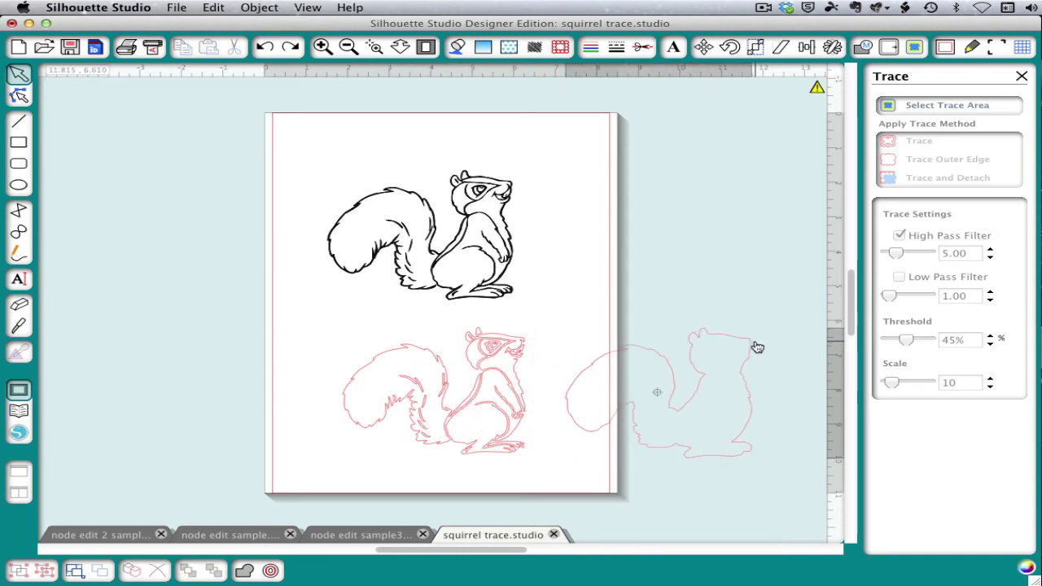
key(super+z)
key(super+z)
key(super+z)
drag(441, 288, 448, 448)
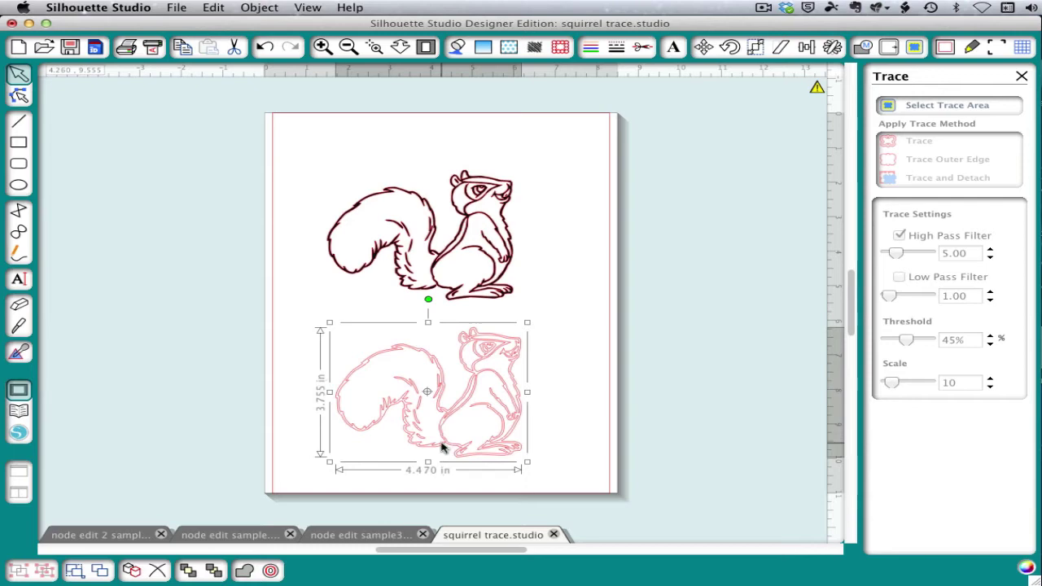
click(374, 46)
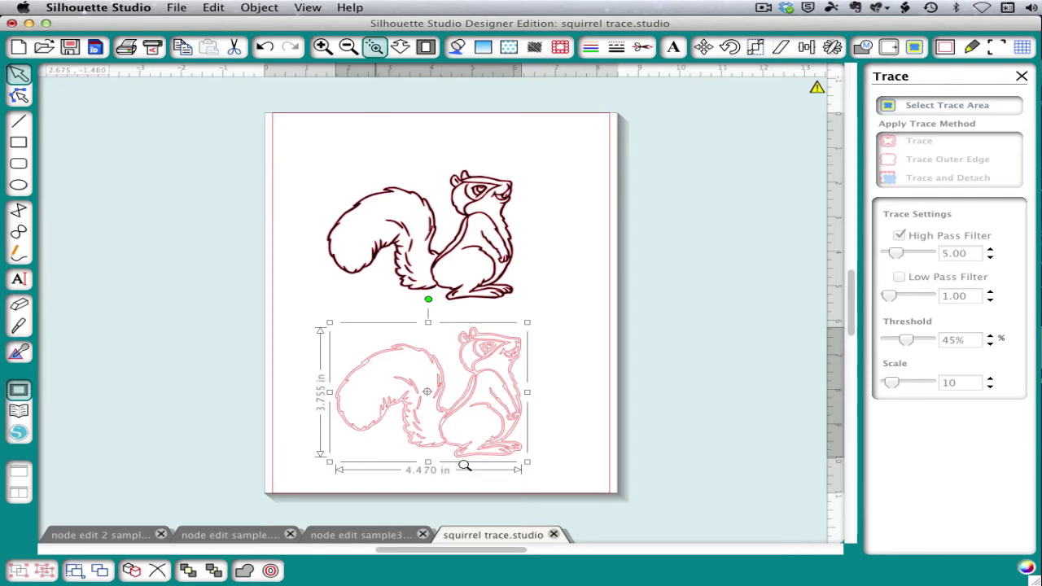
drag(479, 475, 414, 421)
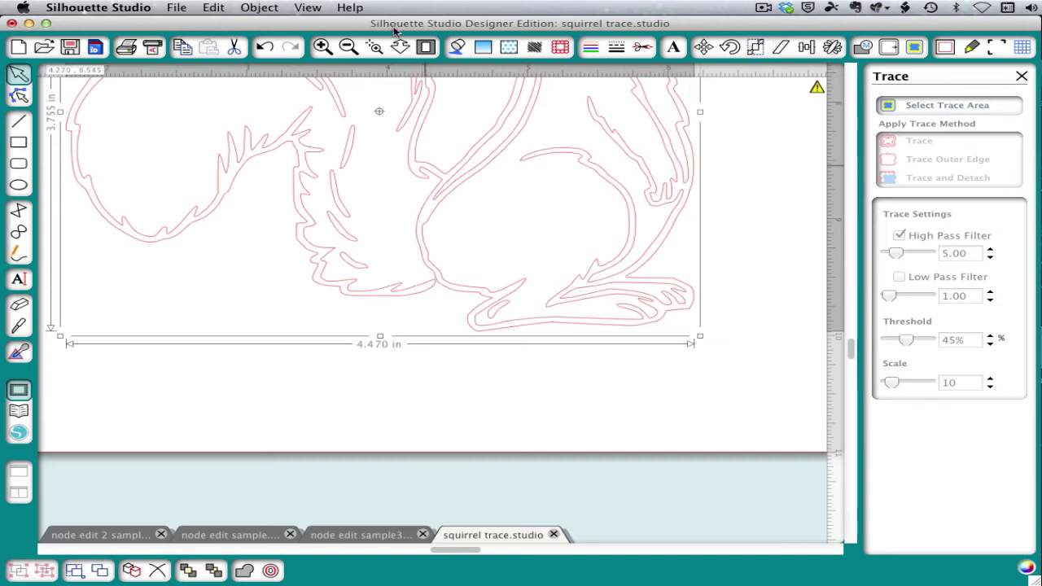
- Draw a small four-sided polygon patch across the gap where the lines meet
click(342, 48)
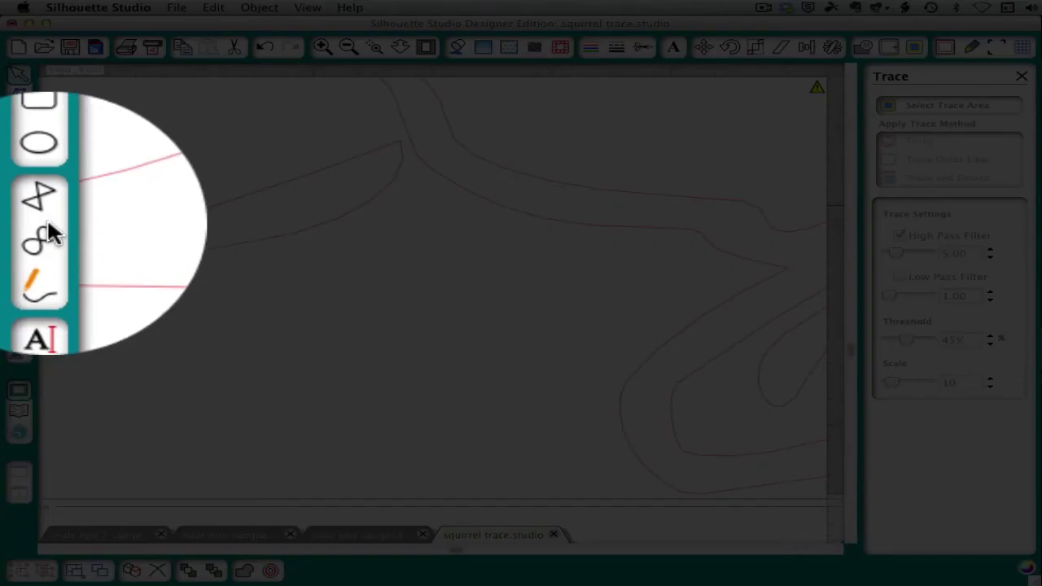
click(19, 211)
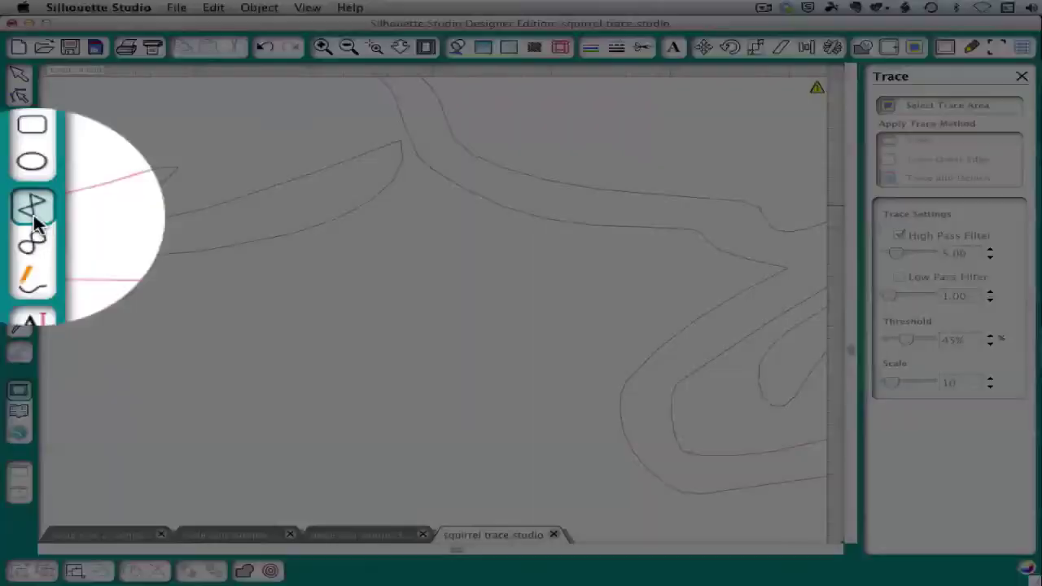
click(428, 128)
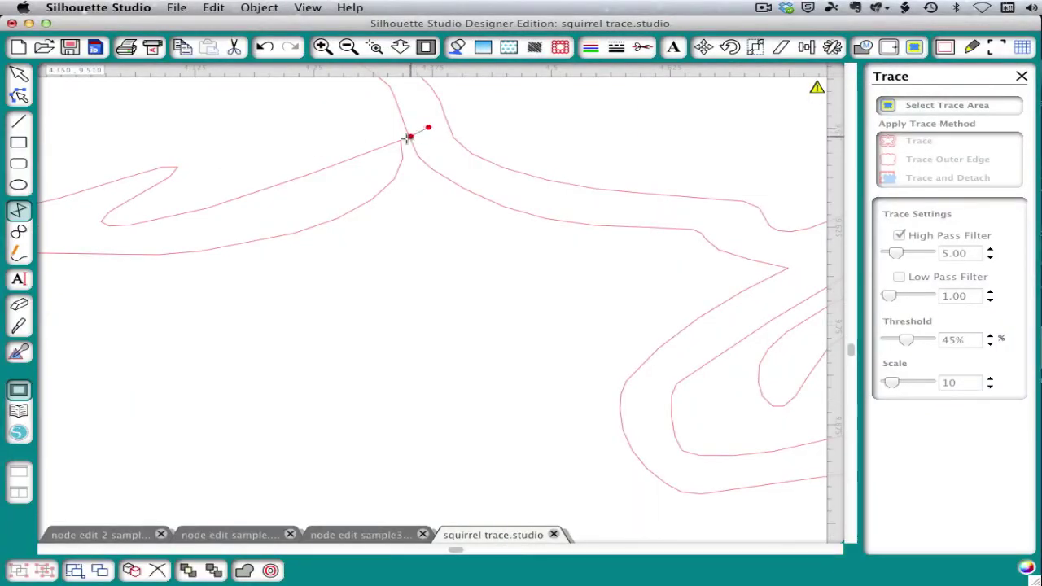
drag(377, 152, 380, 186)
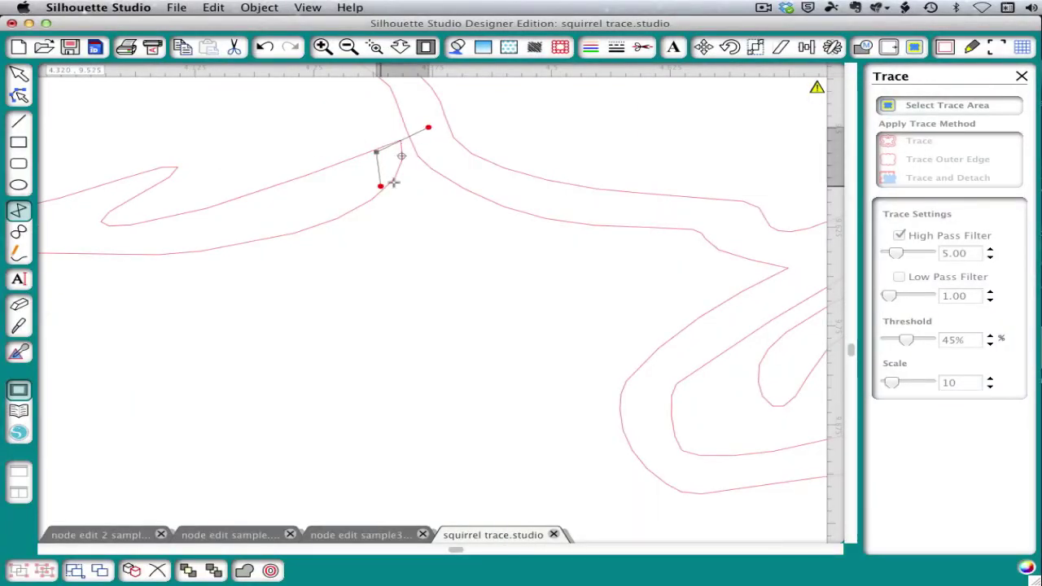
click(452, 157)
click(429, 128)
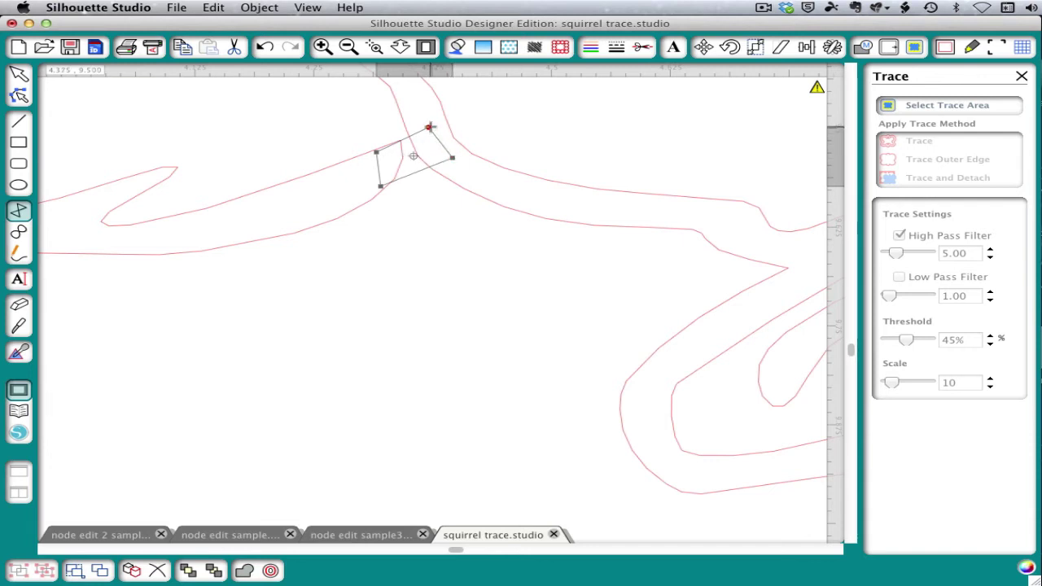
click(430, 127)
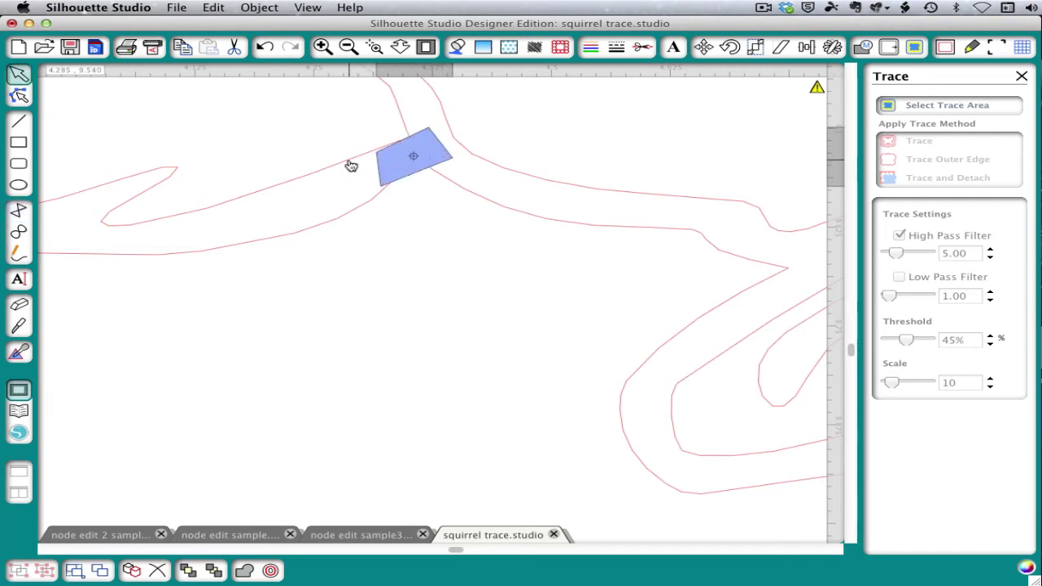
- Weld the patch and the trace outlines into one filled shape
click(409, 165)
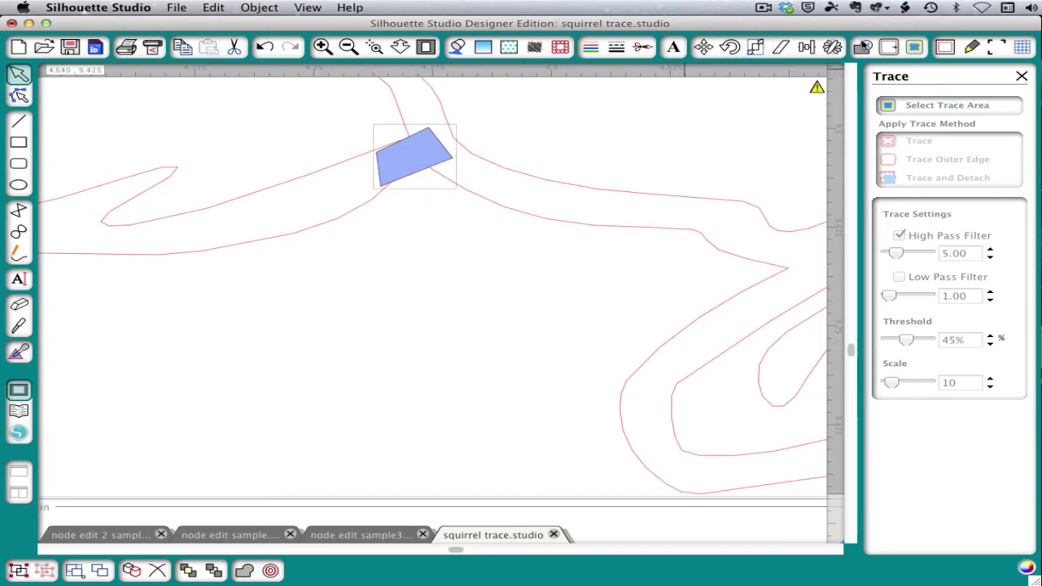
click(863, 47)
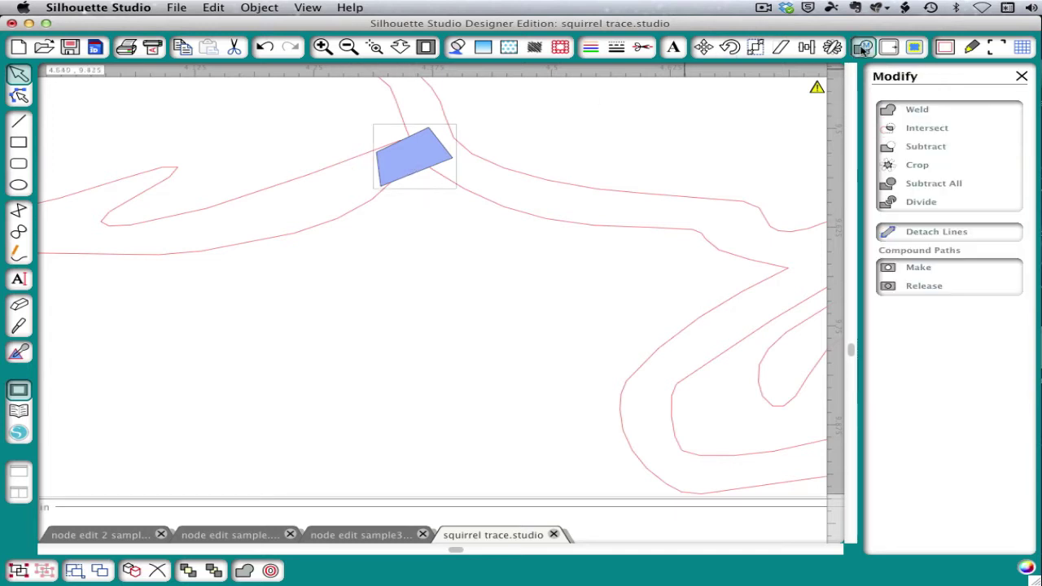
click(904, 109)
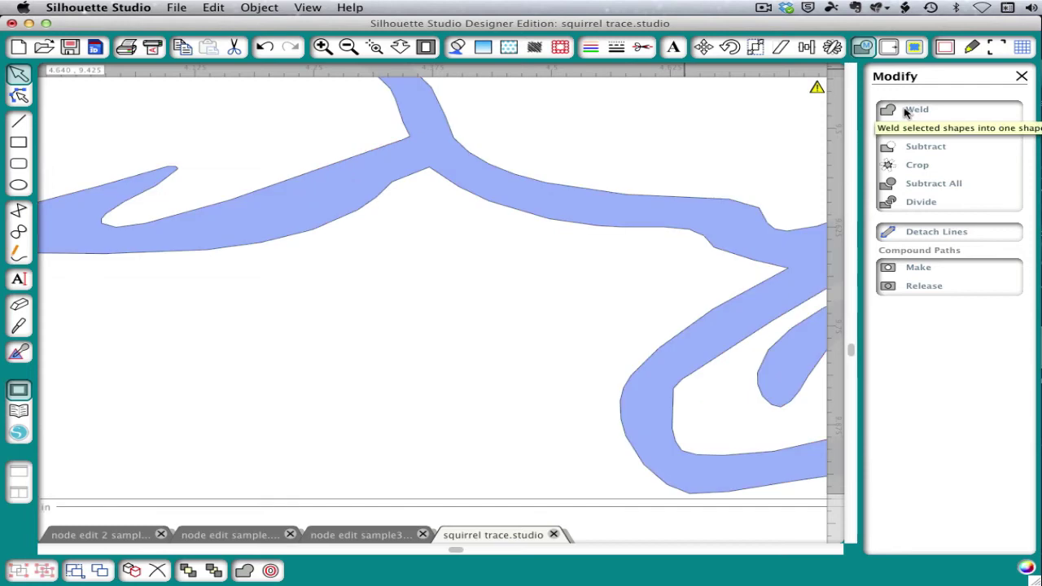
- Fit the page, release the welded squirrel's compound path, and pull one filled piece aside
click(427, 47)
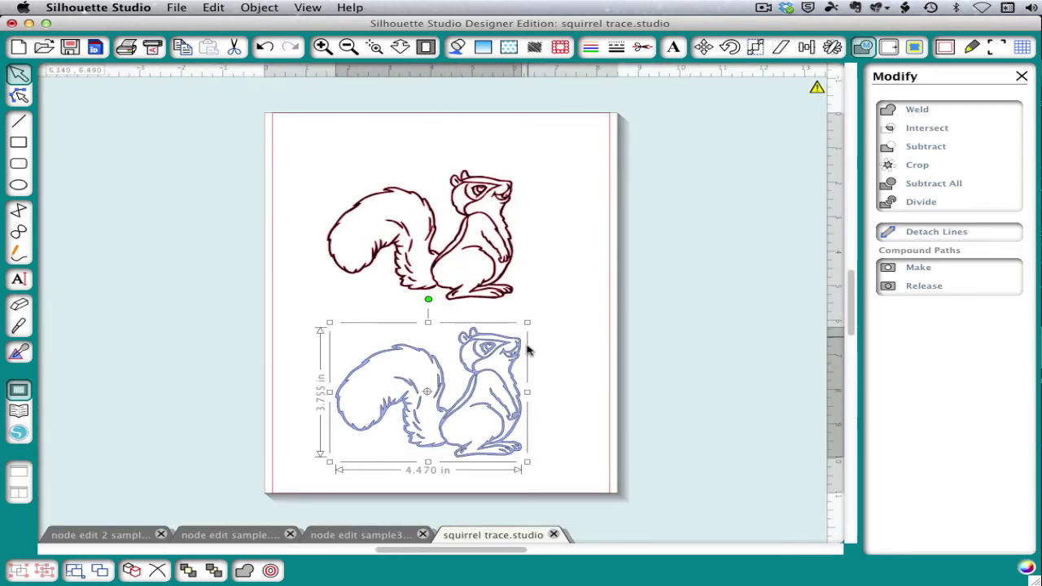
right_click(512, 366)
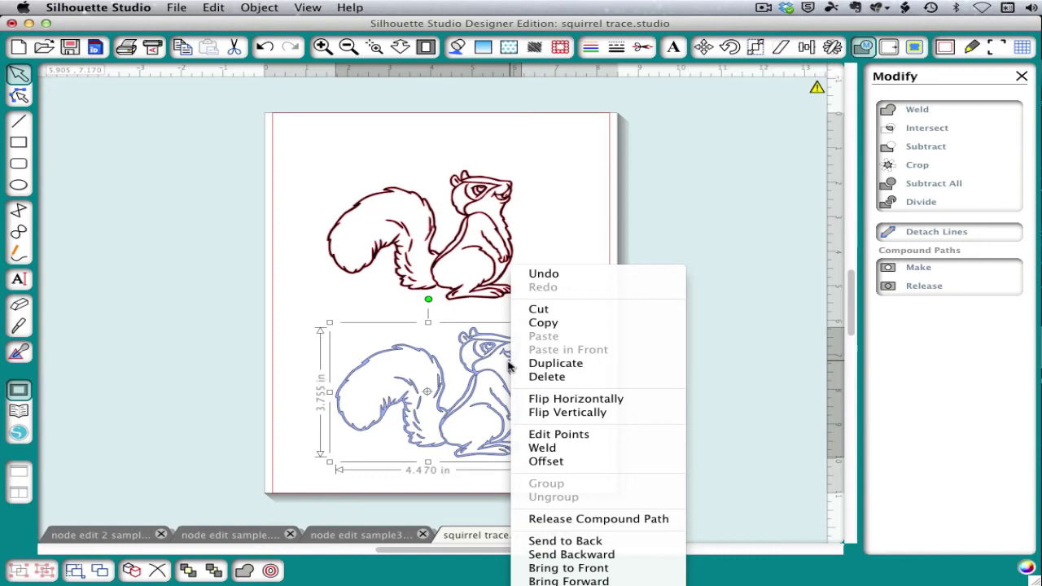
click(604, 519)
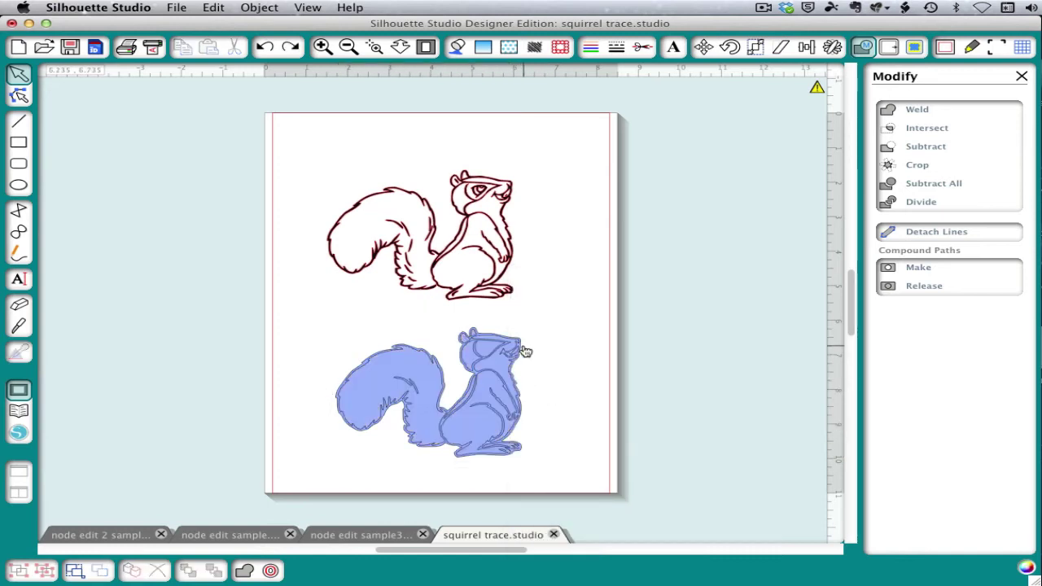
drag(526, 351, 742, 358)
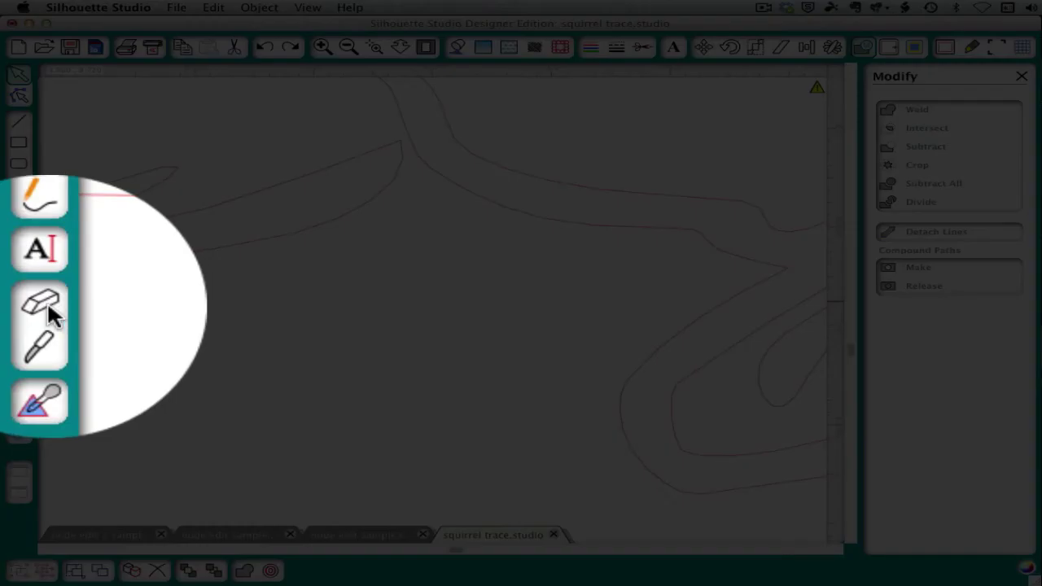
- Erase the crossing at the trace junction with the large round eraser tip
click(22, 302)
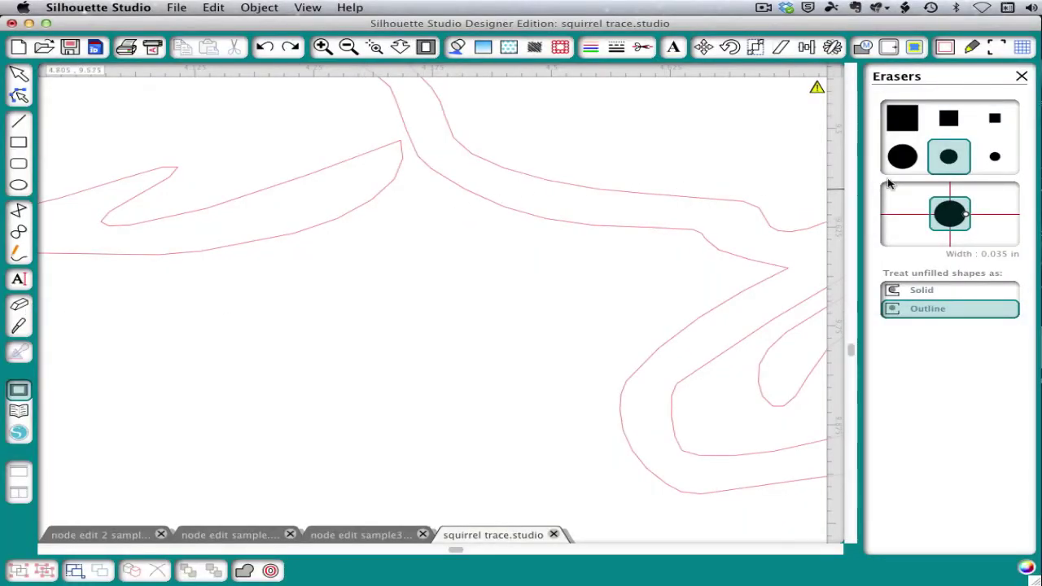
click(906, 162)
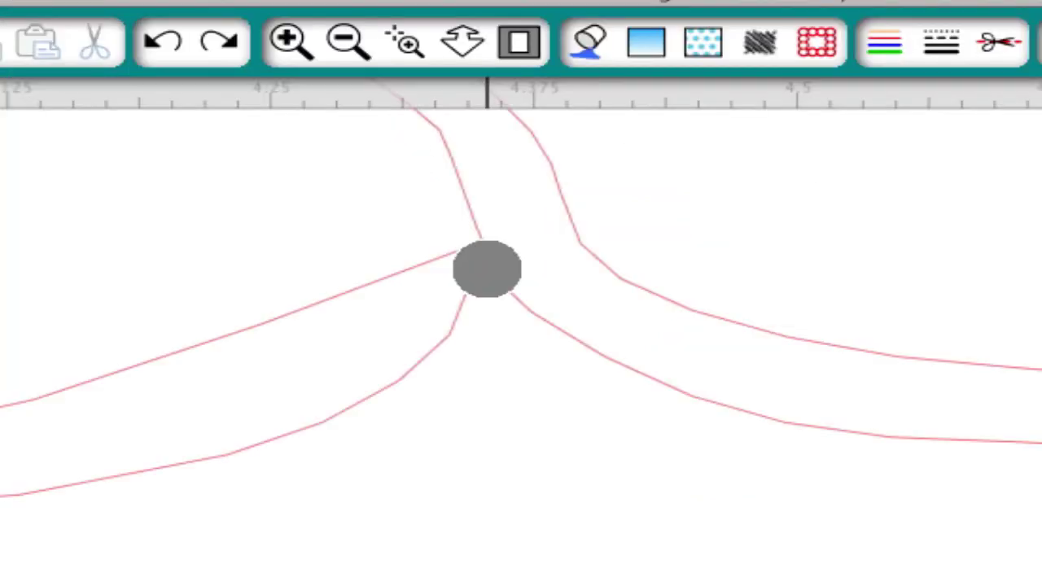
click(487, 270)
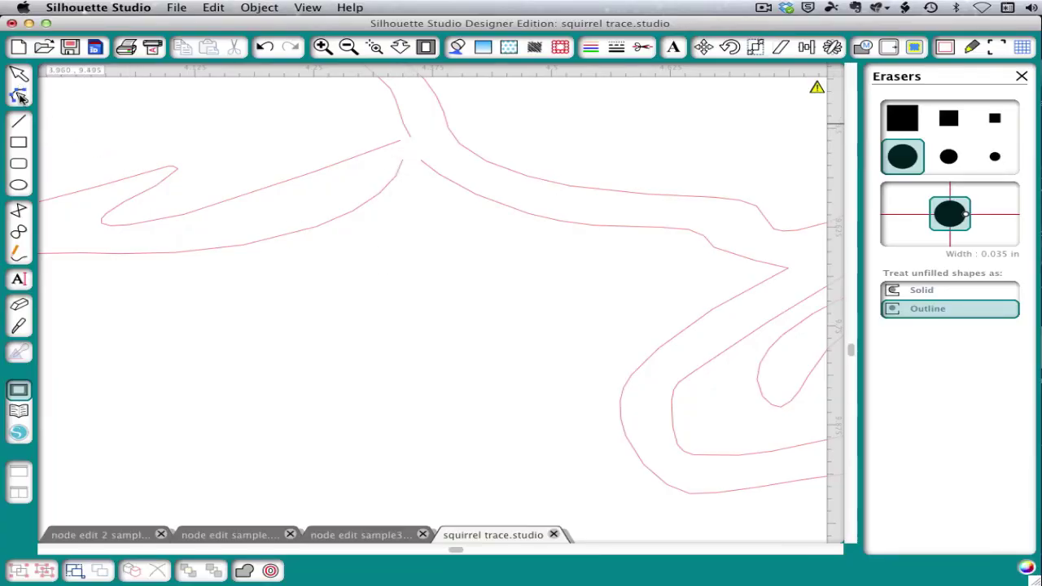
- Drag the two cut endpoints at the junction together with point editing
click(18, 96)
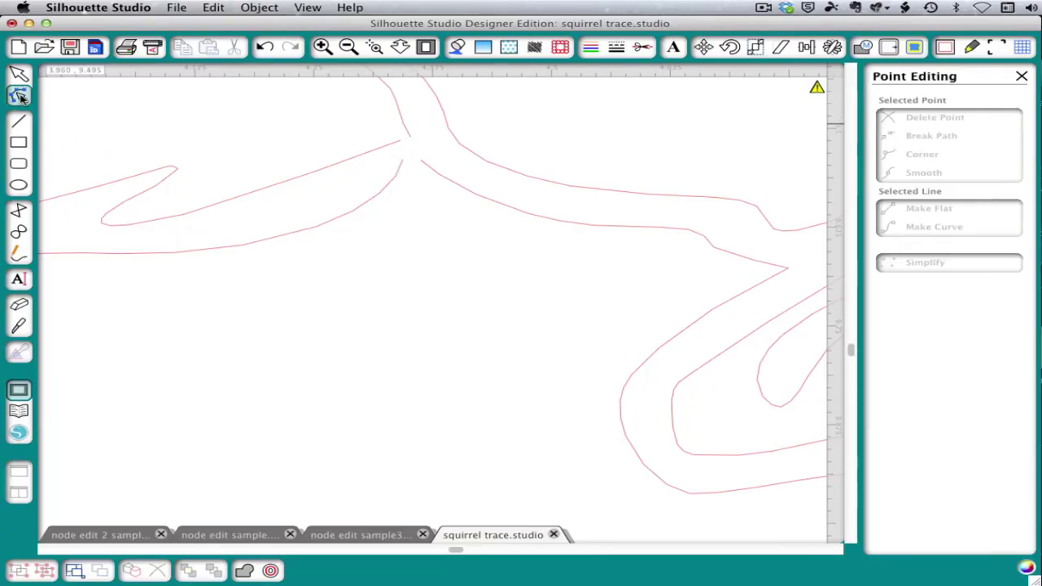
click(396, 180)
click(420, 161)
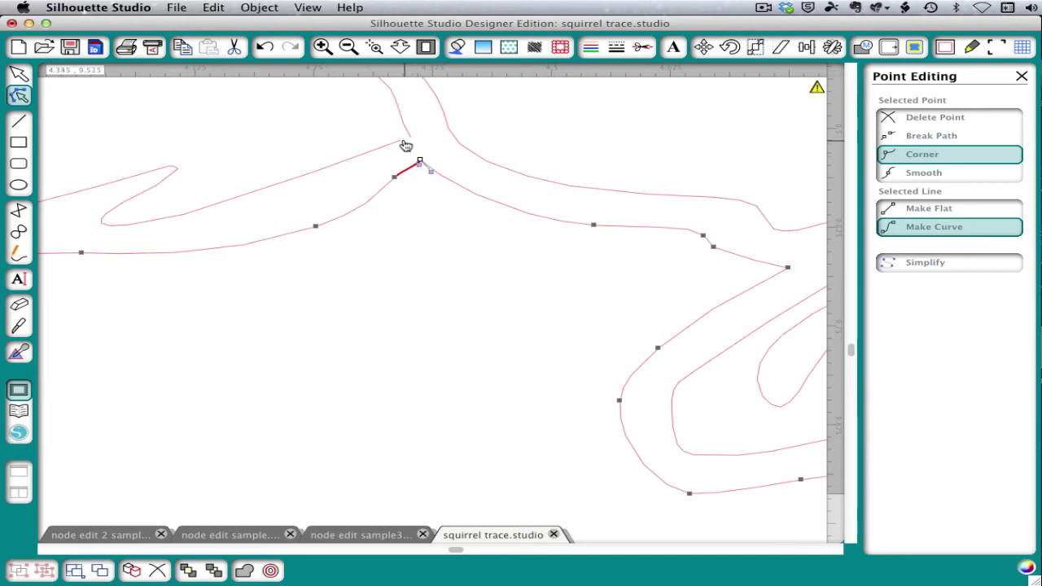
click(399, 145)
drag(399, 144, 414, 139)
click(430, 207)
click(434, 221)
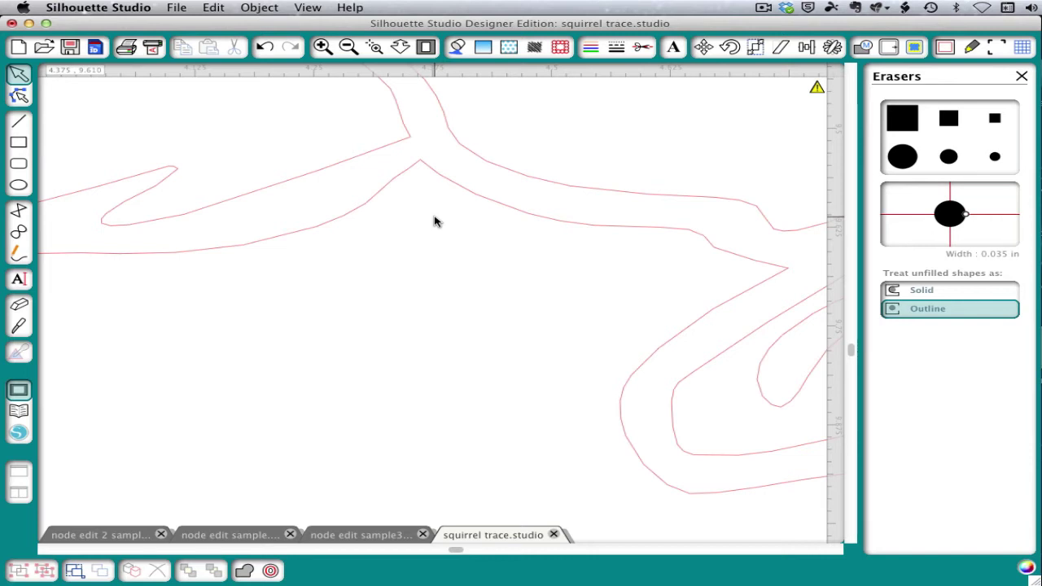
- Switch to node edit sample3 and mark the couple photo as the trace area
click(362, 537)
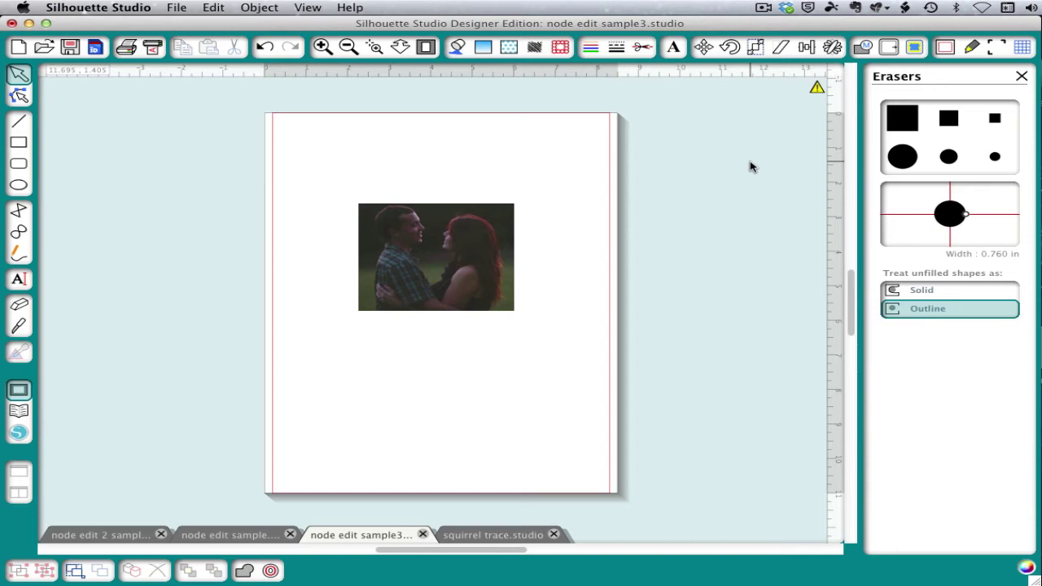
click(915, 48)
click(904, 106)
mouse_move(343, 195)
mouse_down()
mouse_move(507, 326)
mouse_move(562, 326)
mouse_up()
- Adjust the trace threshold down to 46% and zoom in on the couple photo
click(991, 338)
click(991, 338)
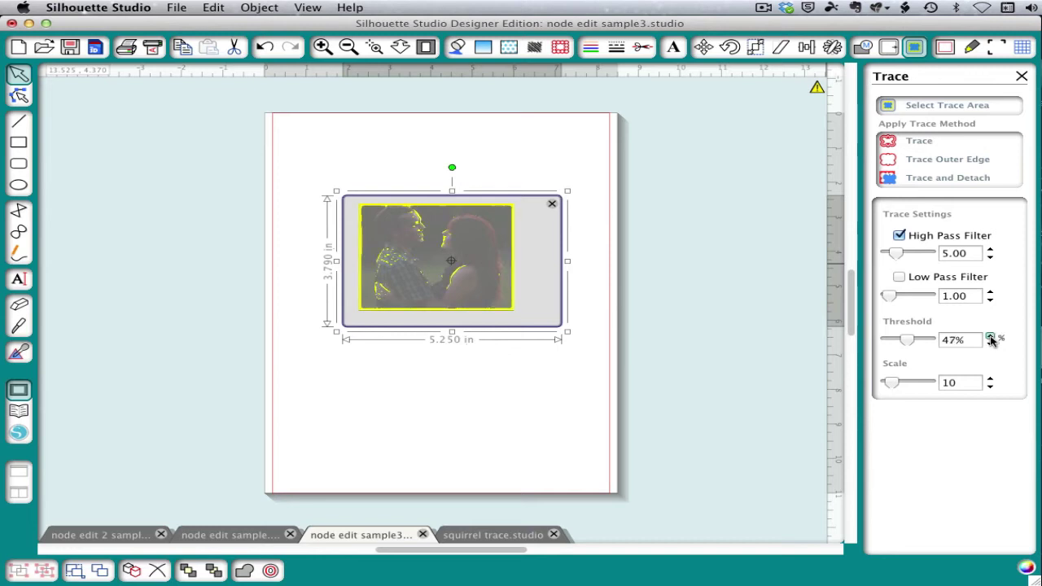
click(991, 337)
click(991, 338)
click(991, 337)
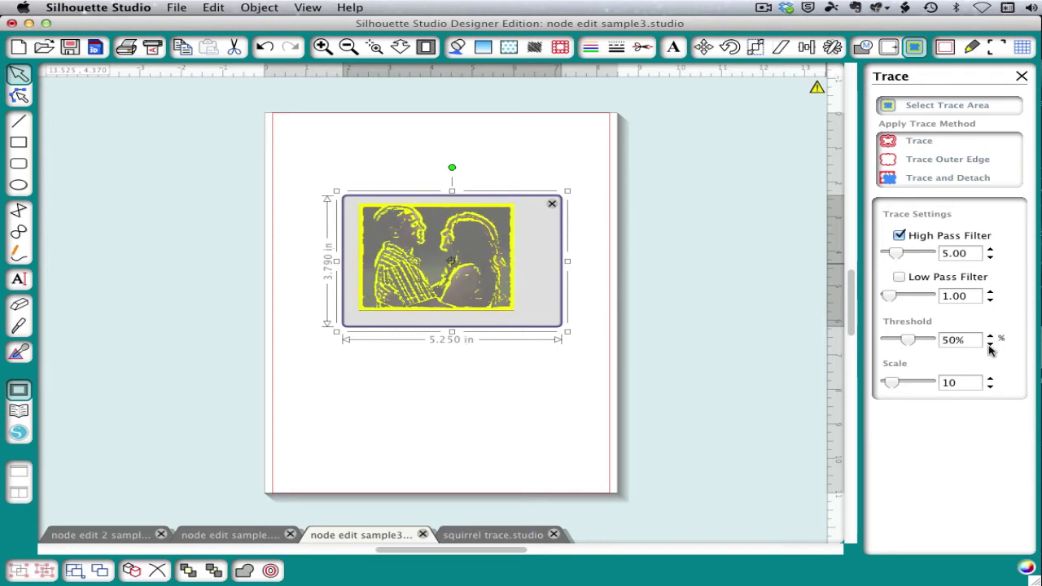
click(991, 343)
click(991, 342)
click(991, 343)
click(990, 337)
click(991, 336)
click(990, 336)
click(991, 346)
click(991, 345)
click(991, 345)
click(991, 346)
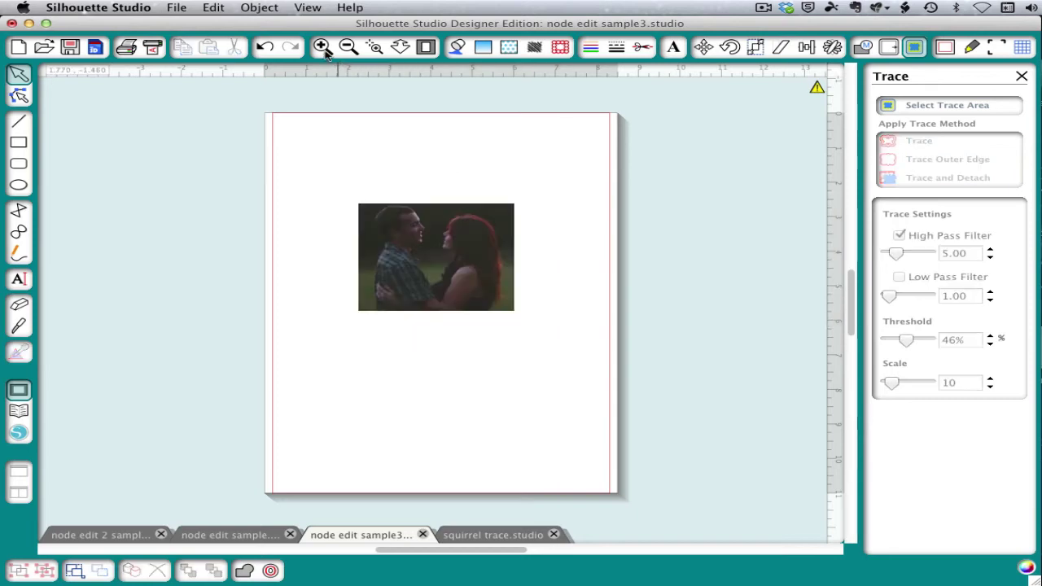
click(322, 48)
- Zoom in, trace a closed outline around the man's head, and select the filled shape
click(321, 48)
click(321, 47)
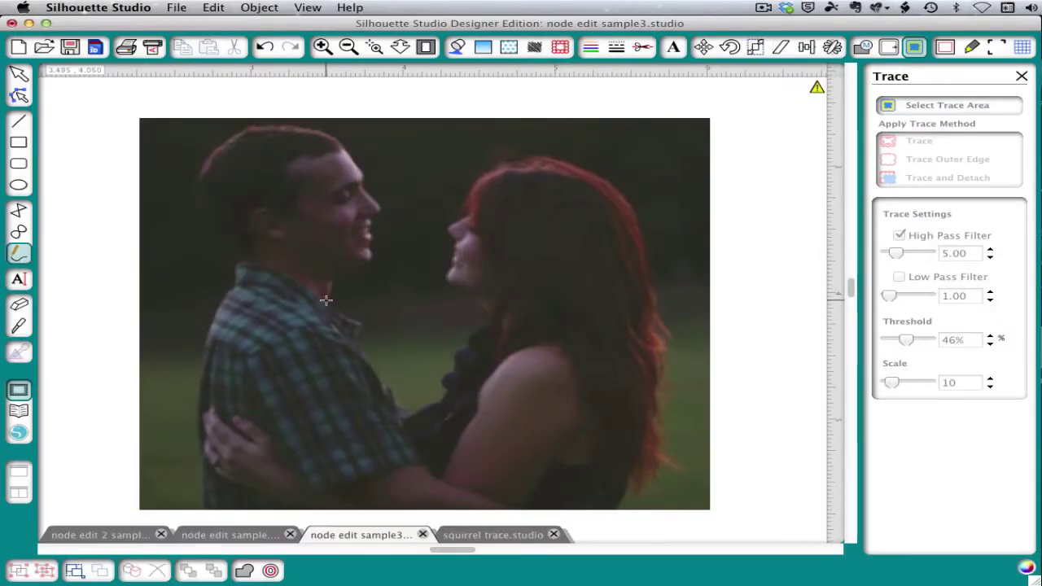
mouse_move(325, 301)
mouse_down()
mouse_move(229, 252)
mouse_move(200, 216)
mouse_move(199, 169)
mouse_move(252, 129)
mouse_move(317, 134)
mouse_move(363, 170)
mouse_move(383, 208)
mouse_move(373, 220)
mouse_up()
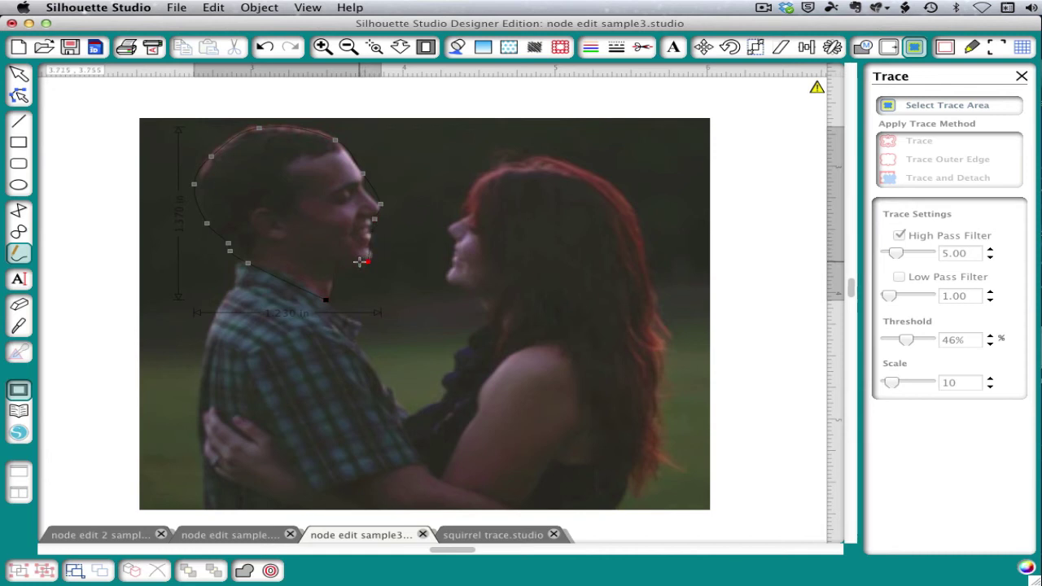
click(350, 268)
click(332, 297)
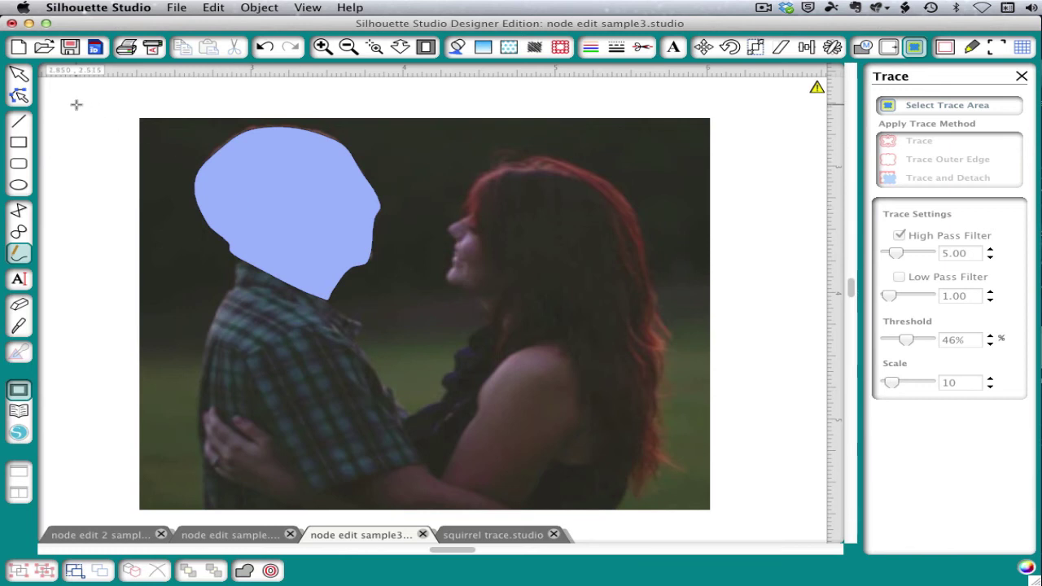
click(21, 73)
click(283, 206)
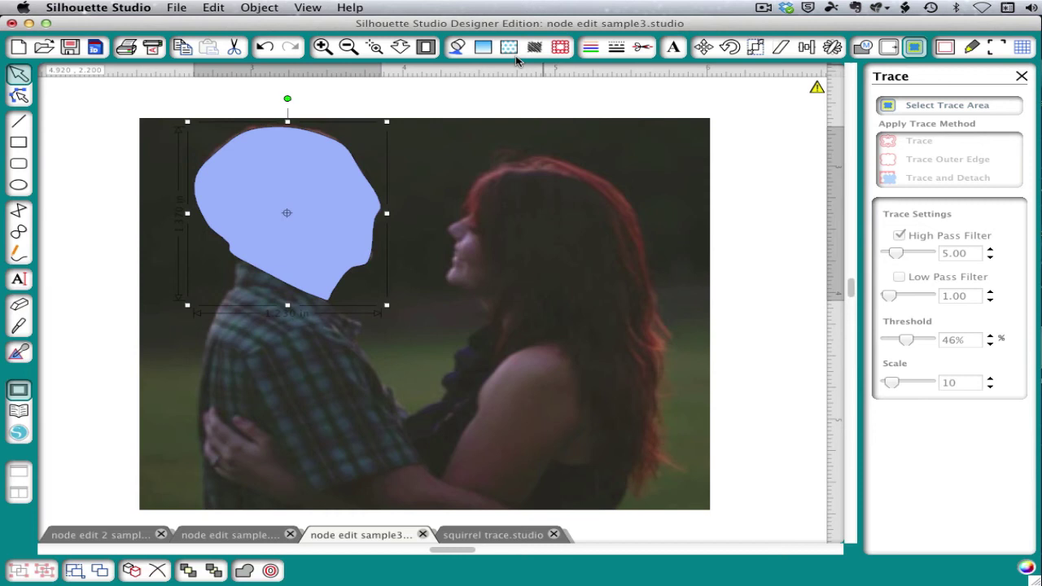
- Make the head shape's blue fill about 86% transparent so the face shows through
click(456, 46)
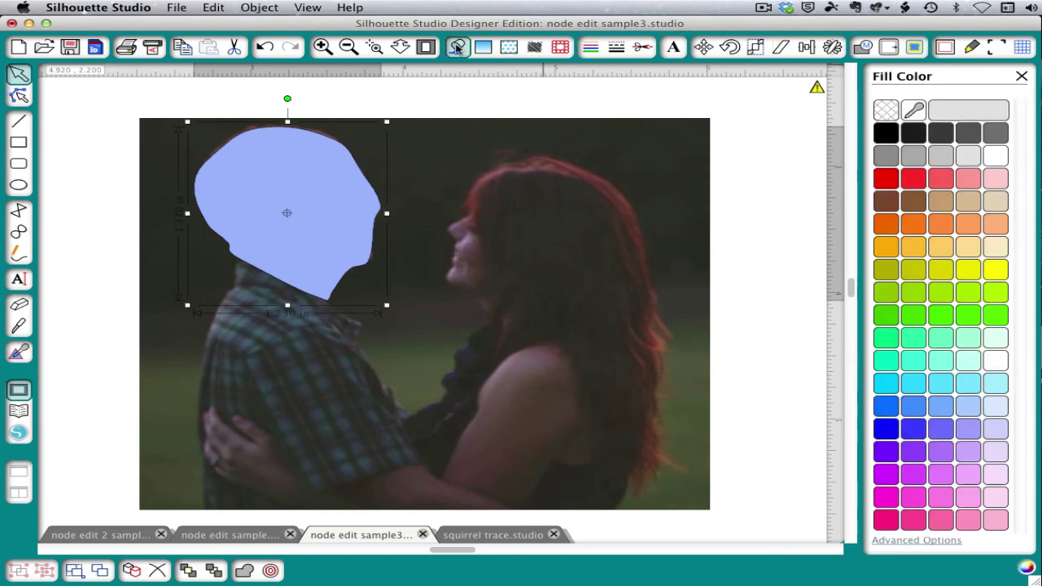
click(898, 540)
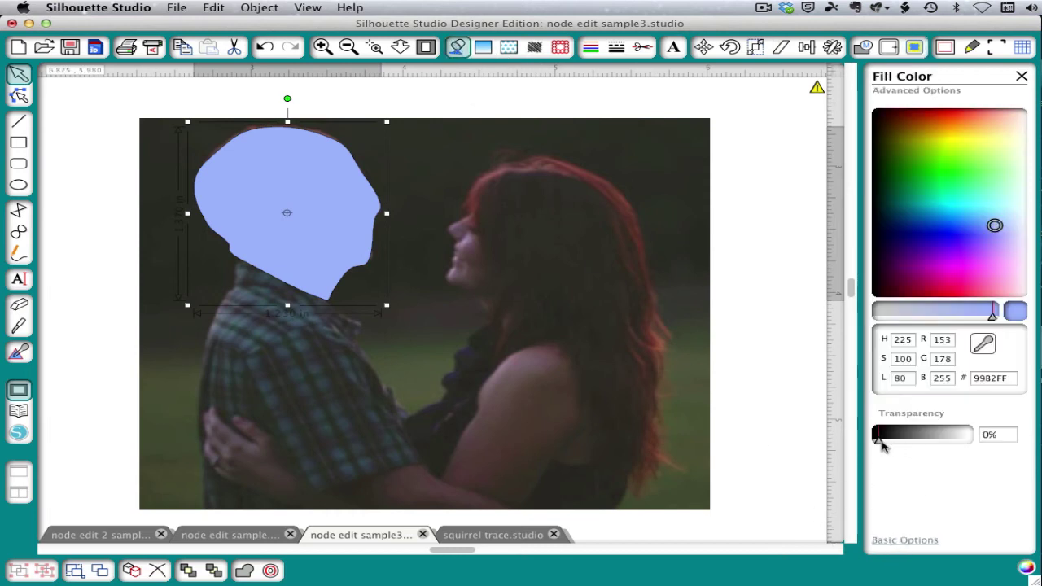
click(880, 441)
drag(880, 441, 956, 451)
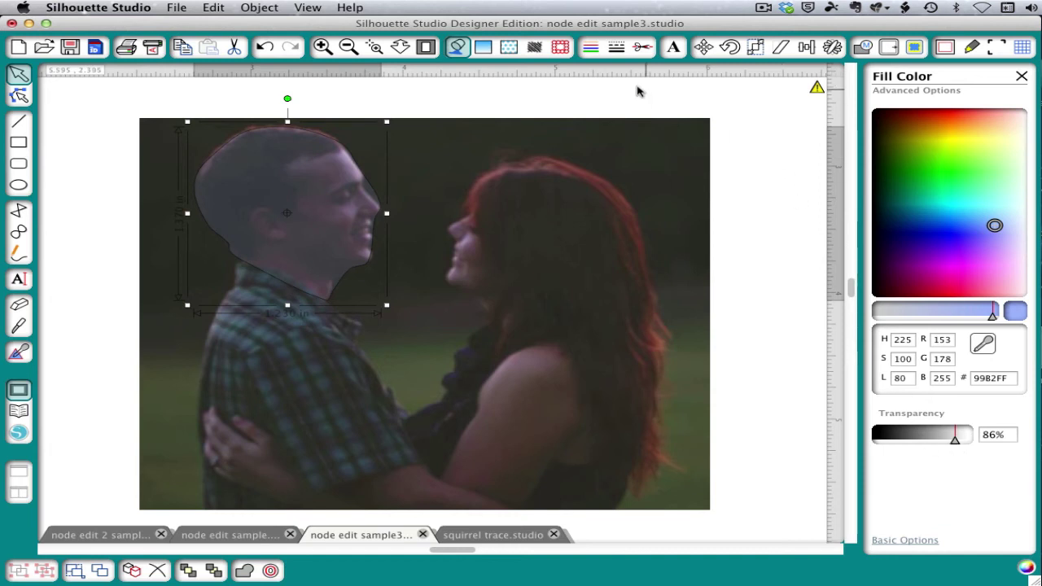
- Set the head shape's line colour to none and expose its points for editing
click(591, 49)
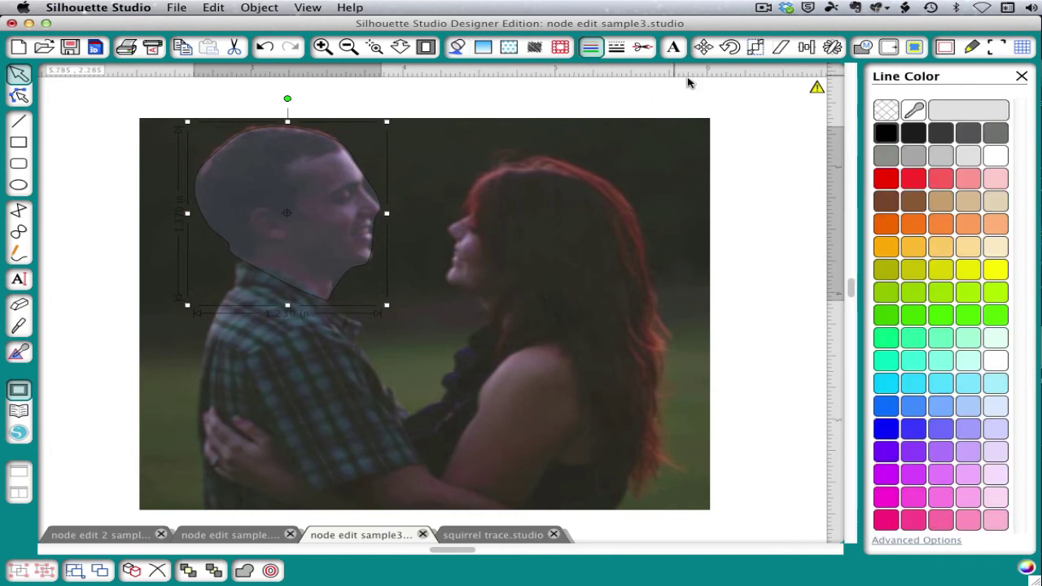
click(886, 114)
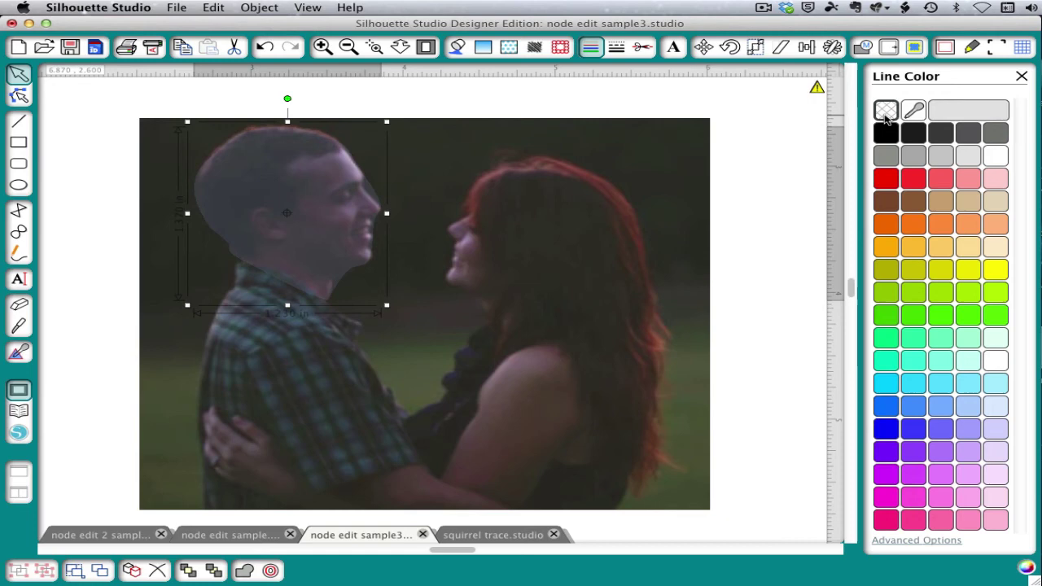
double_click(319, 198)
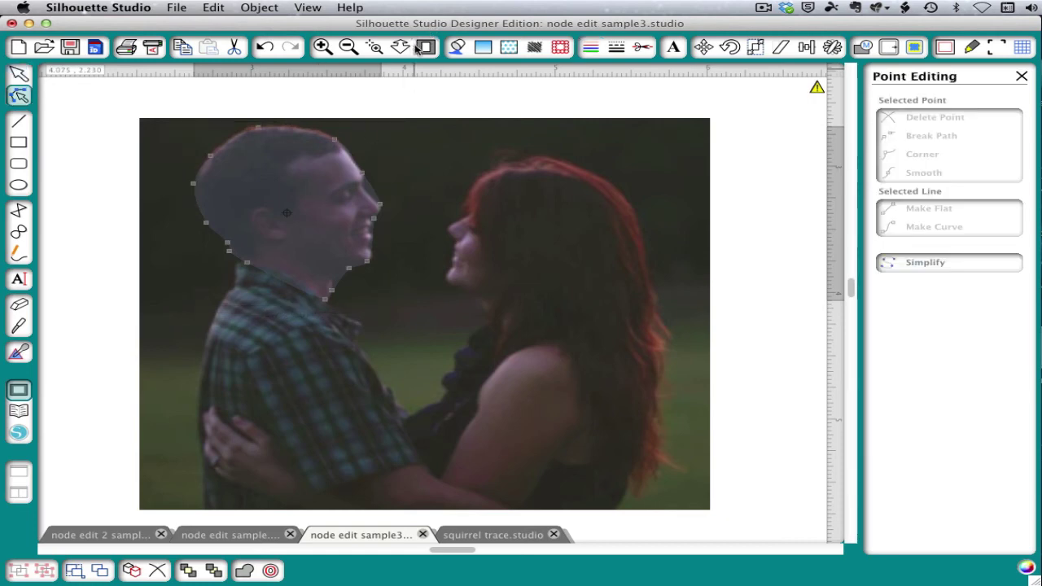
- Zoom in and adjust the neck, back-of-head, forehead and brow points to fit the head
click(322, 47)
click(322, 47)
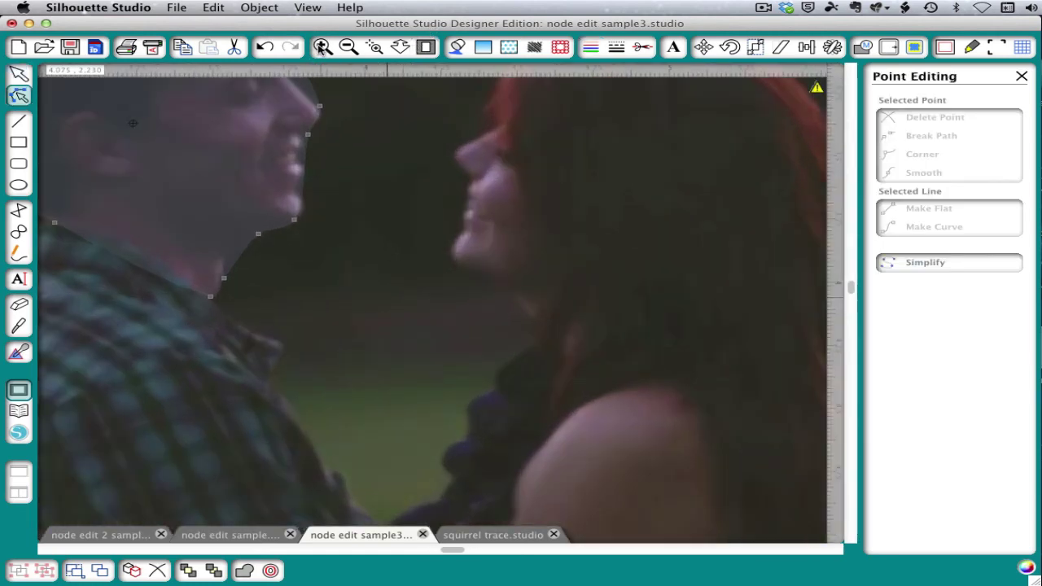
click(308, 377)
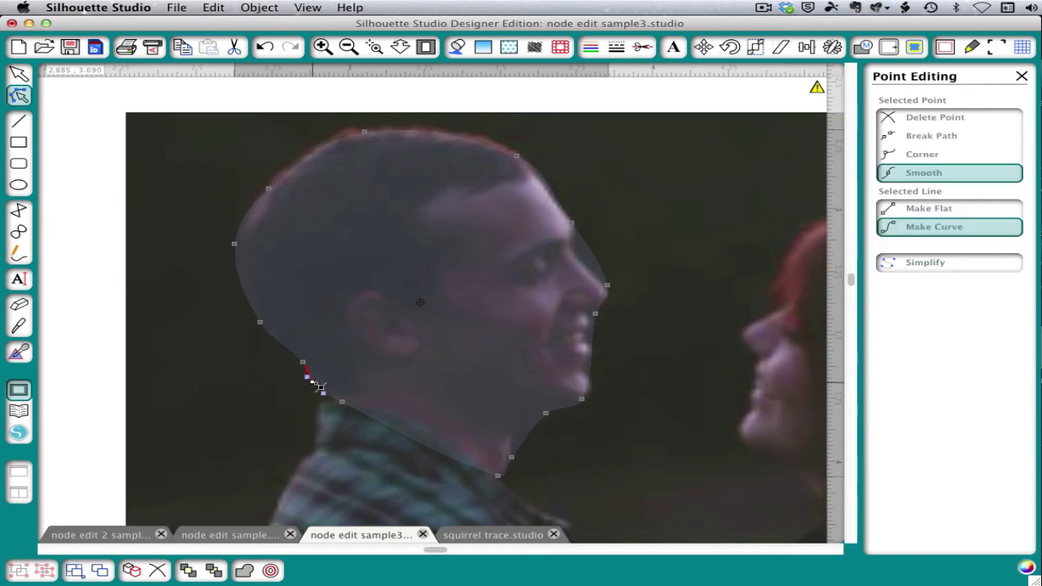
drag(319, 386, 325, 386)
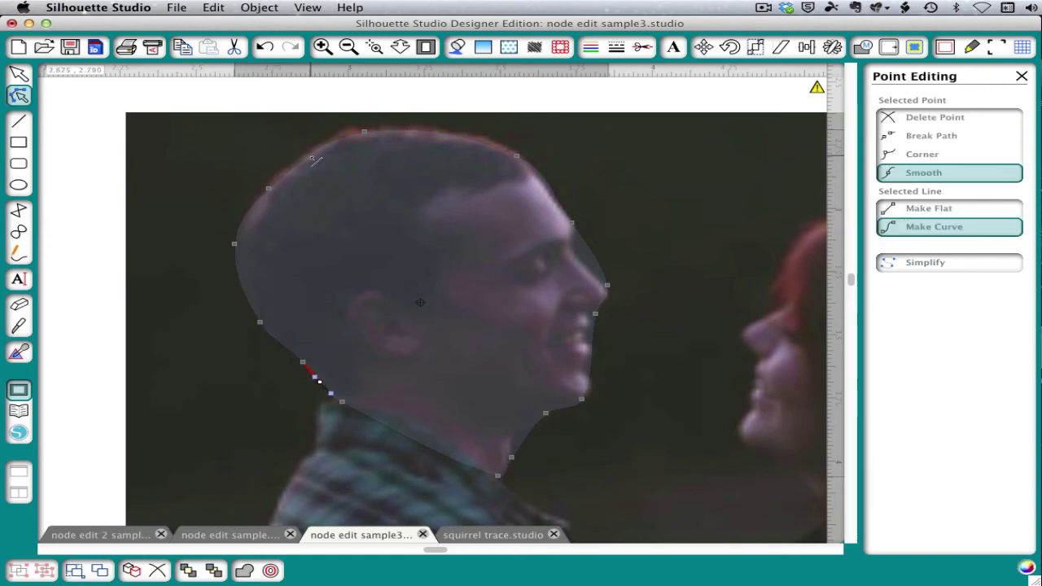
click(269, 187)
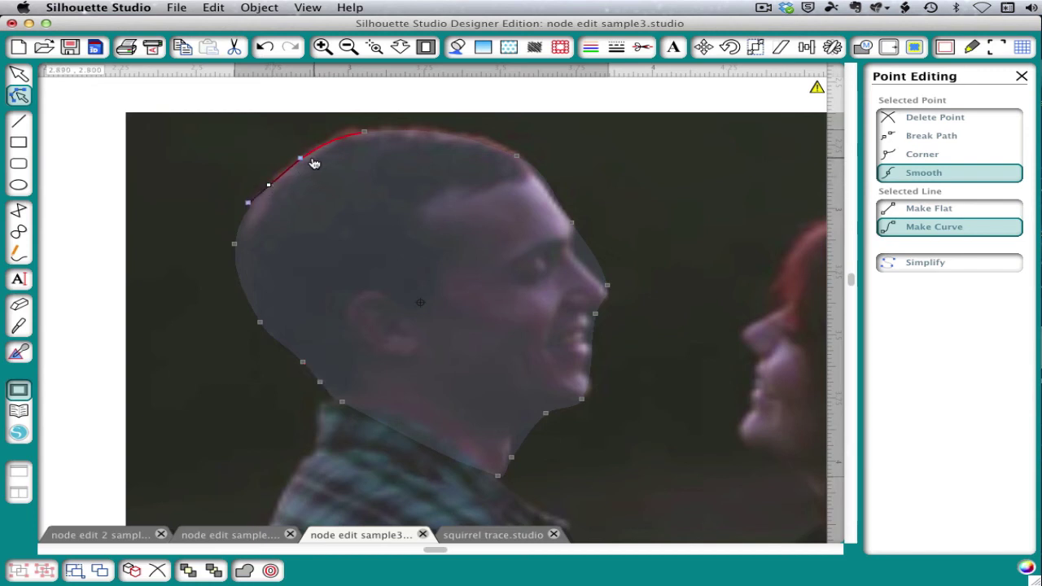
drag(300, 157, 297, 155)
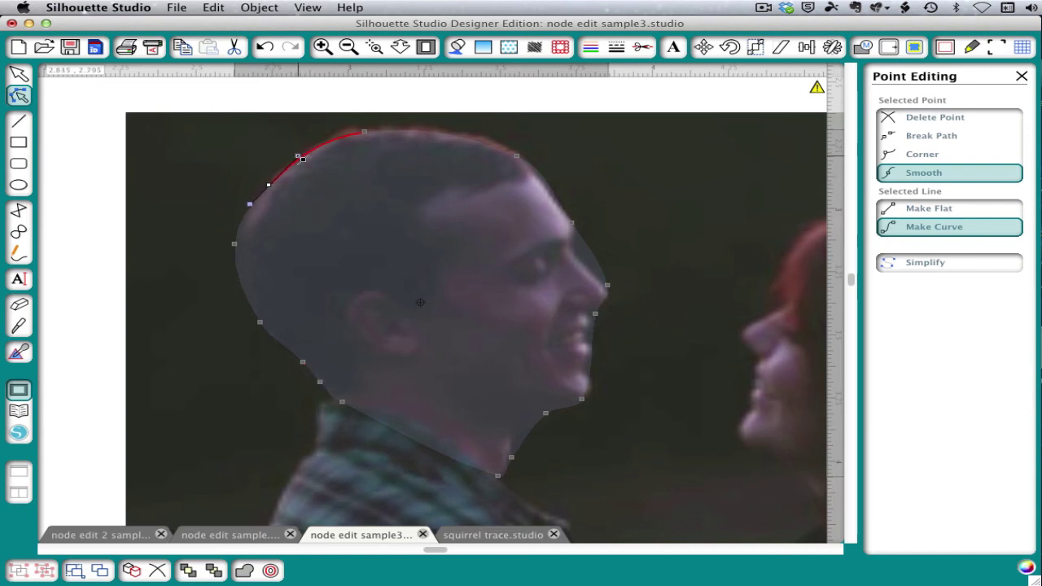
click(364, 131)
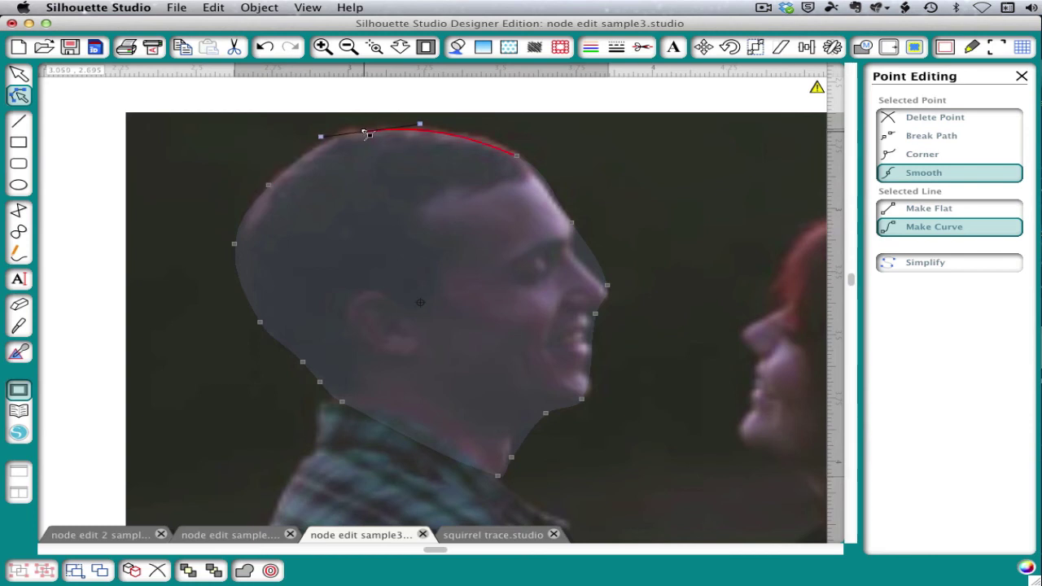
click(520, 157)
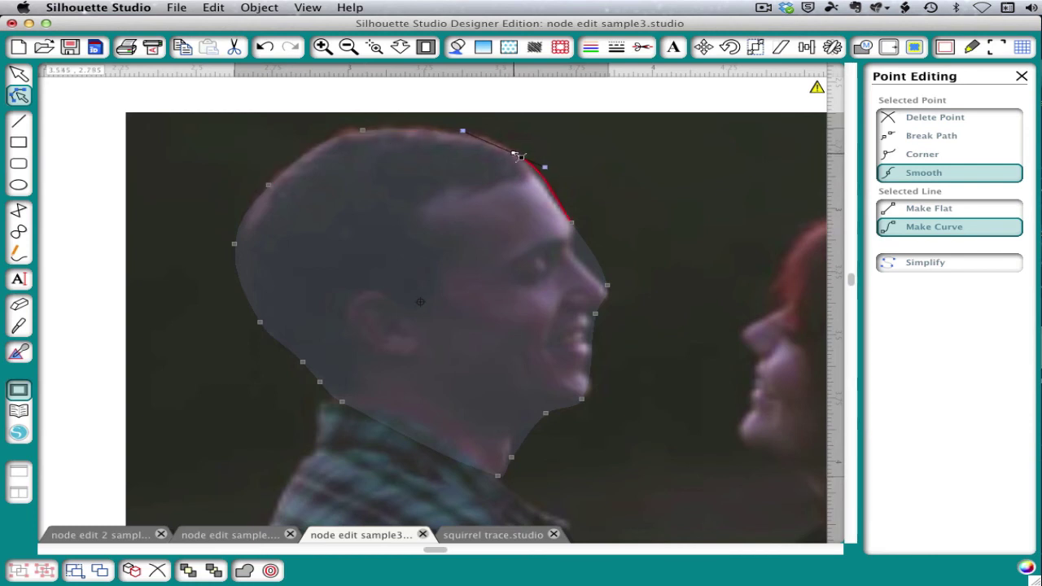
click(549, 188)
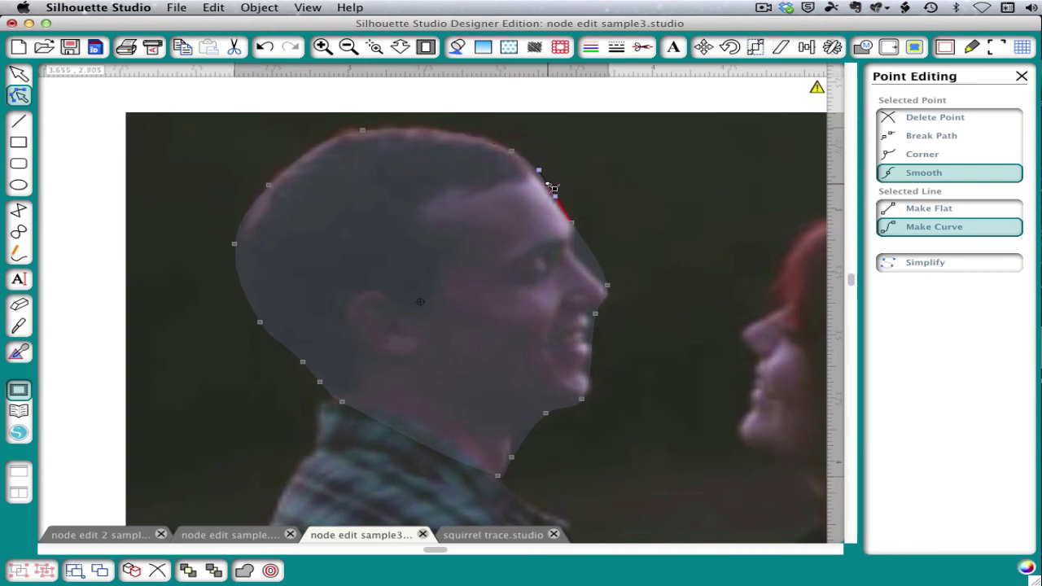
drag(547, 184, 545, 186)
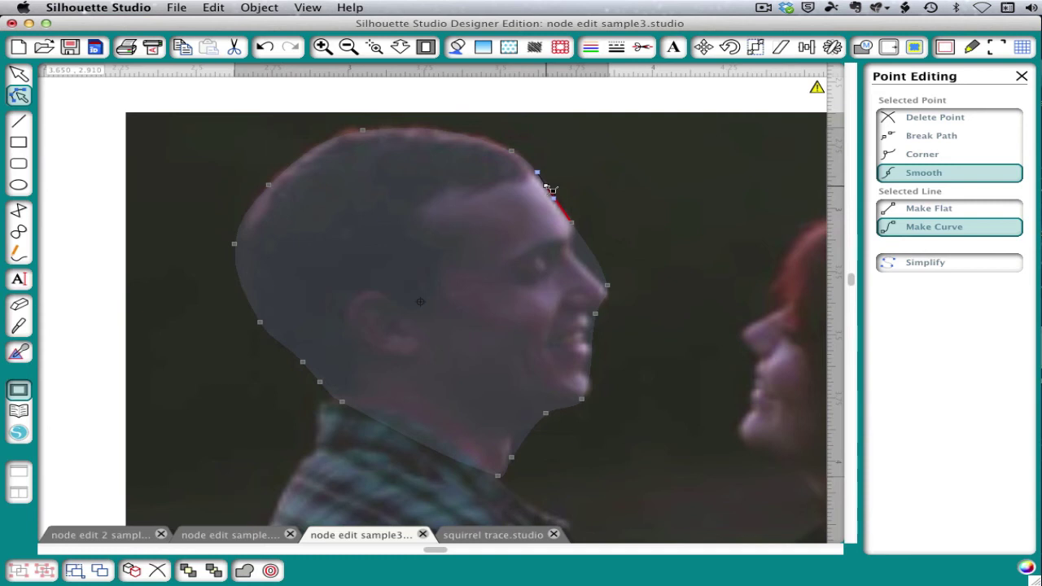
click(588, 247)
drag(590, 247, 579, 255)
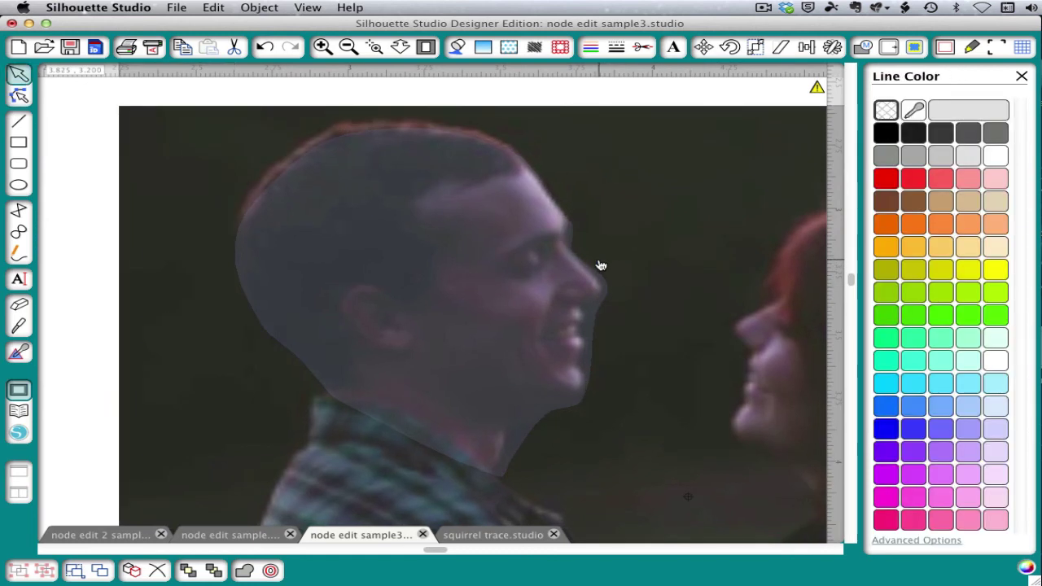
- Reshape the outline around the nose and pull the chin point up to fit the jaw
click(600, 266)
double_click(605, 264)
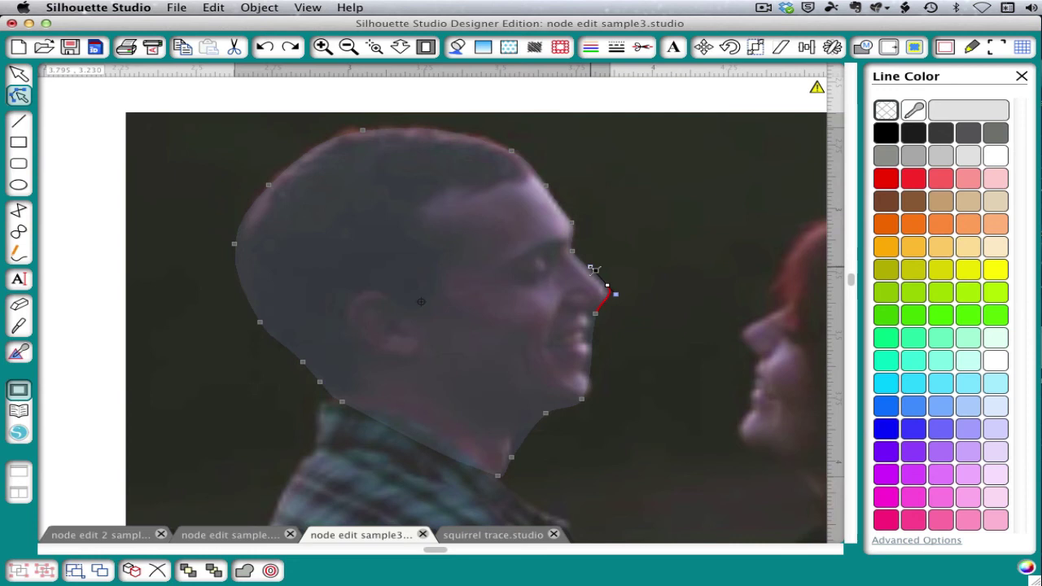
click(592, 268)
click(599, 325)
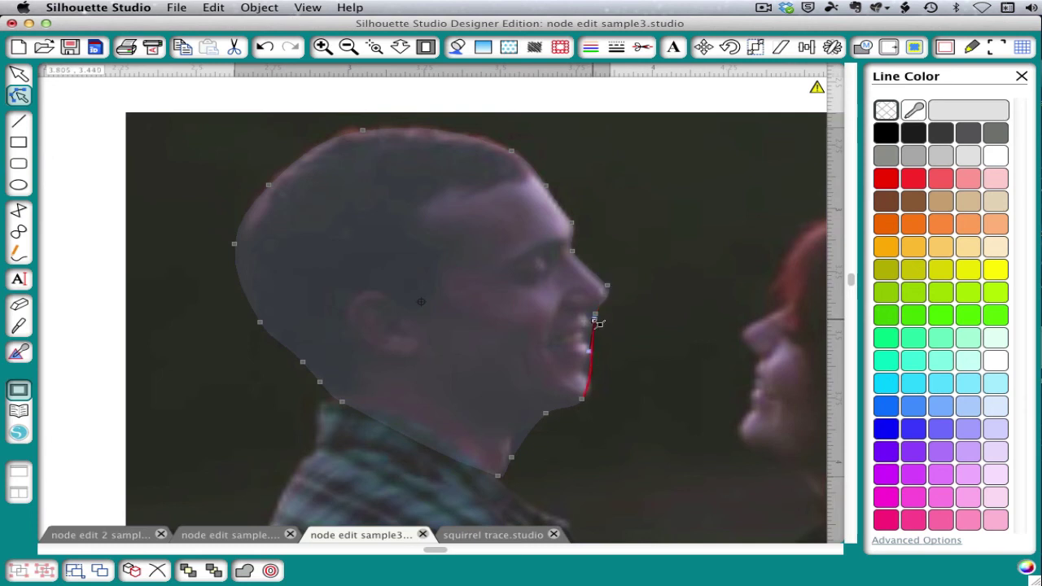
click(596, 317)
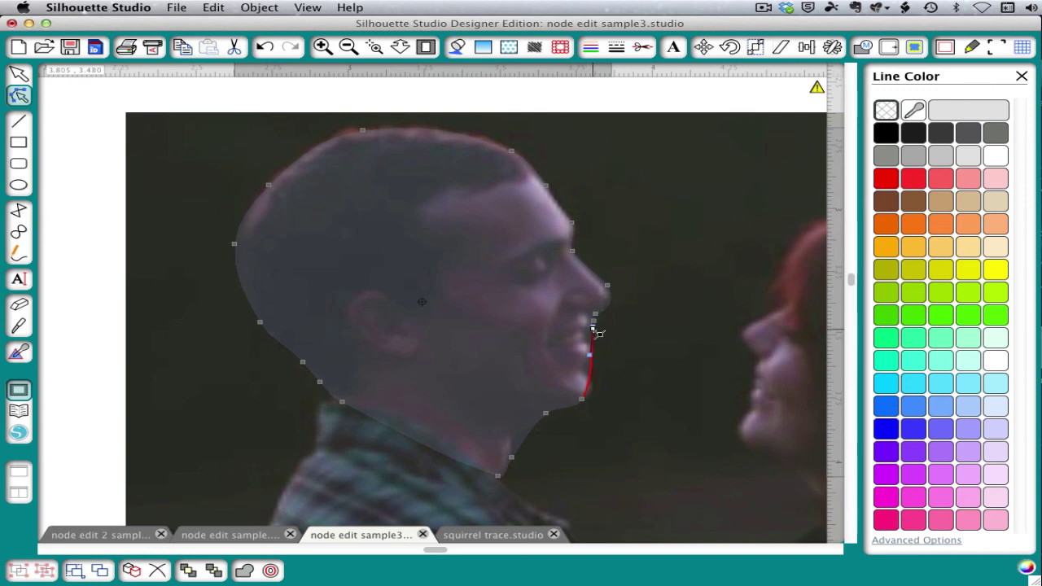
click(592, 333)
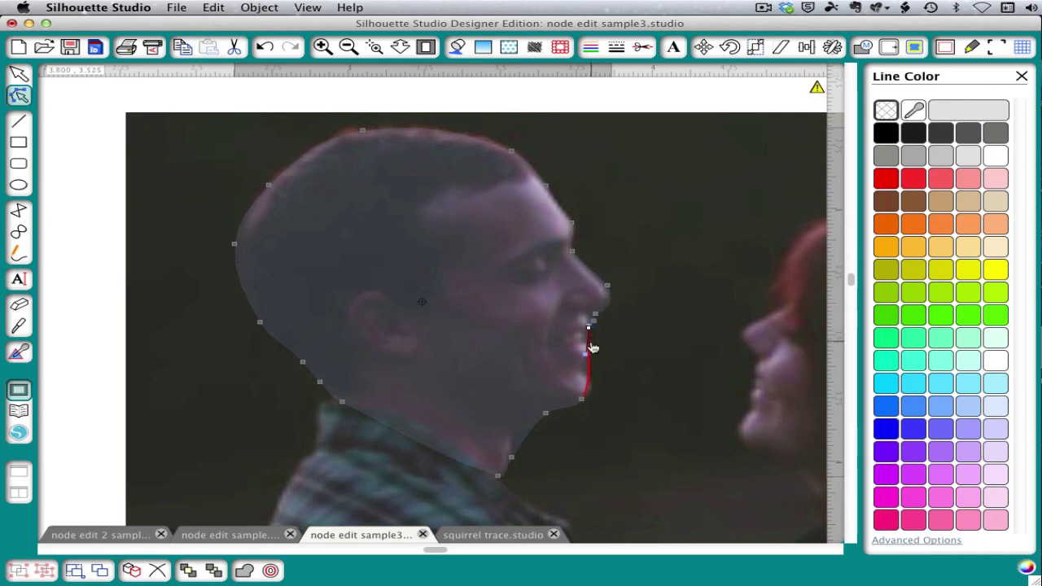
click(588, 401)
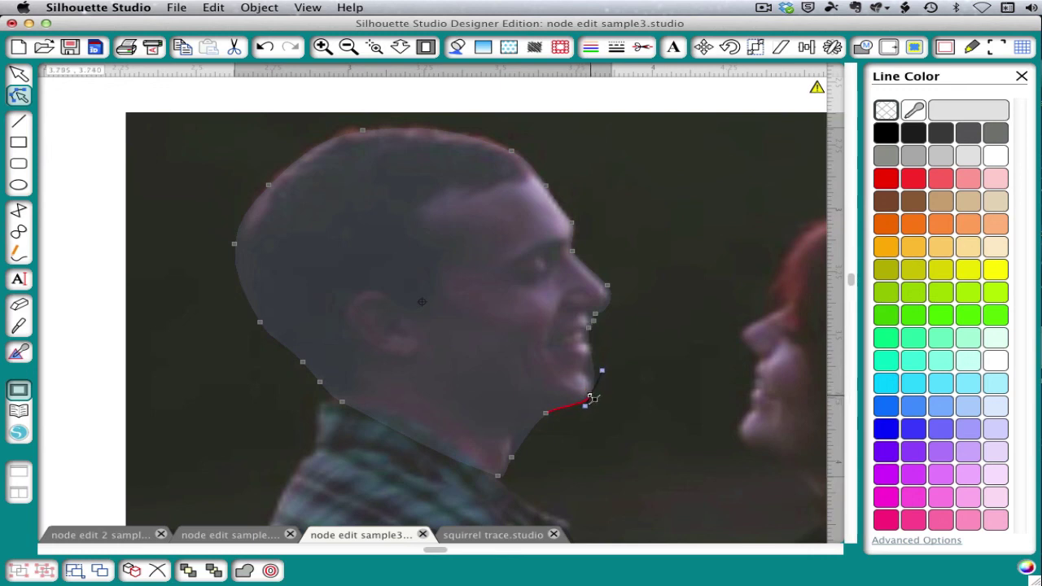
drag(591, 399, 583, 374)
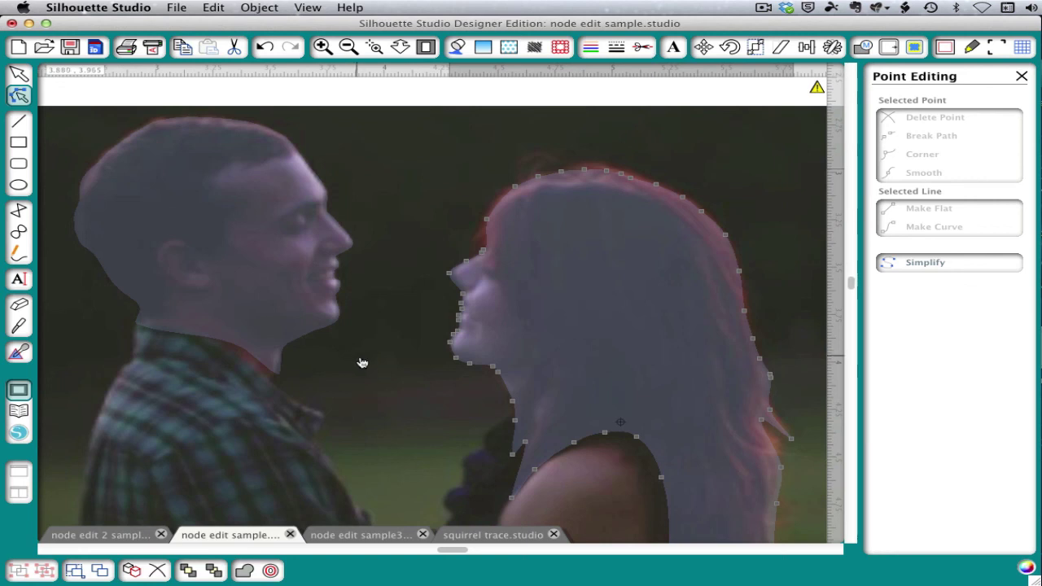
- Leave point editing and select the traced couple shapes in node edit sample.studio
click(425, 376)
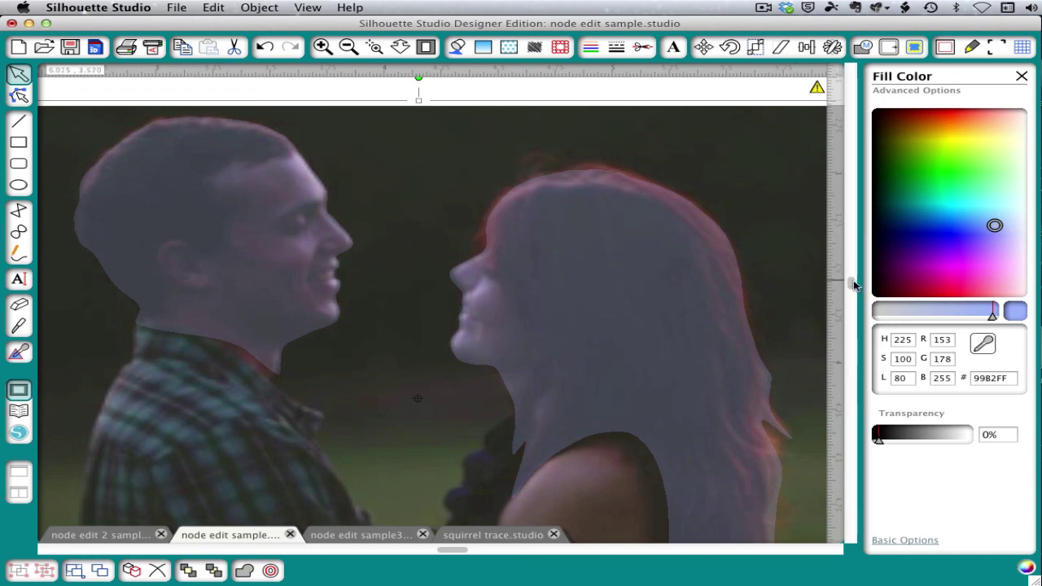
- Scroll down to the black head silhouettes and zoom out to the full page
drag(848, 284, 850, 328)
scroll(849, 328, up, 2)
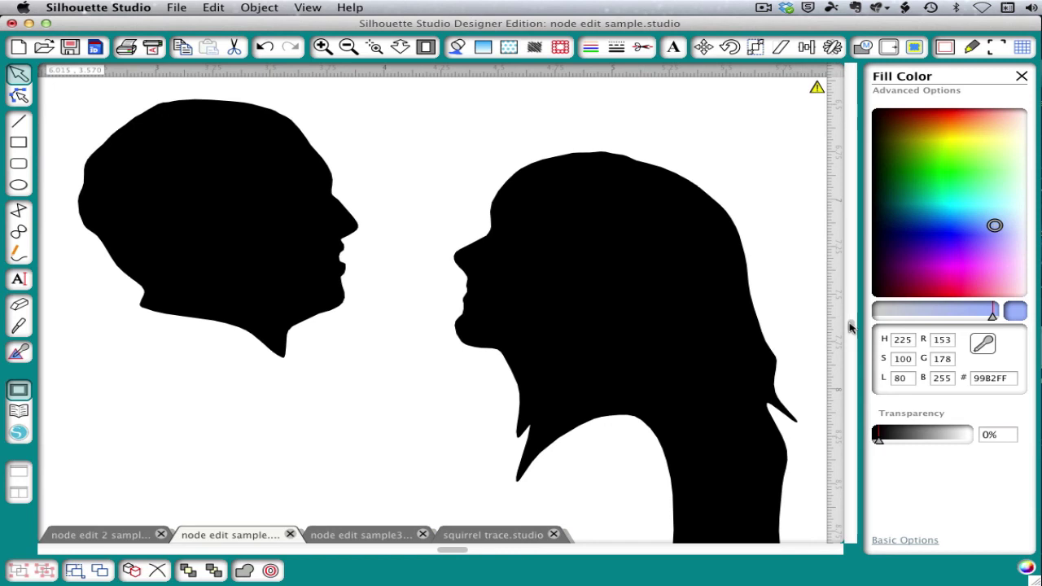
key(super+1)
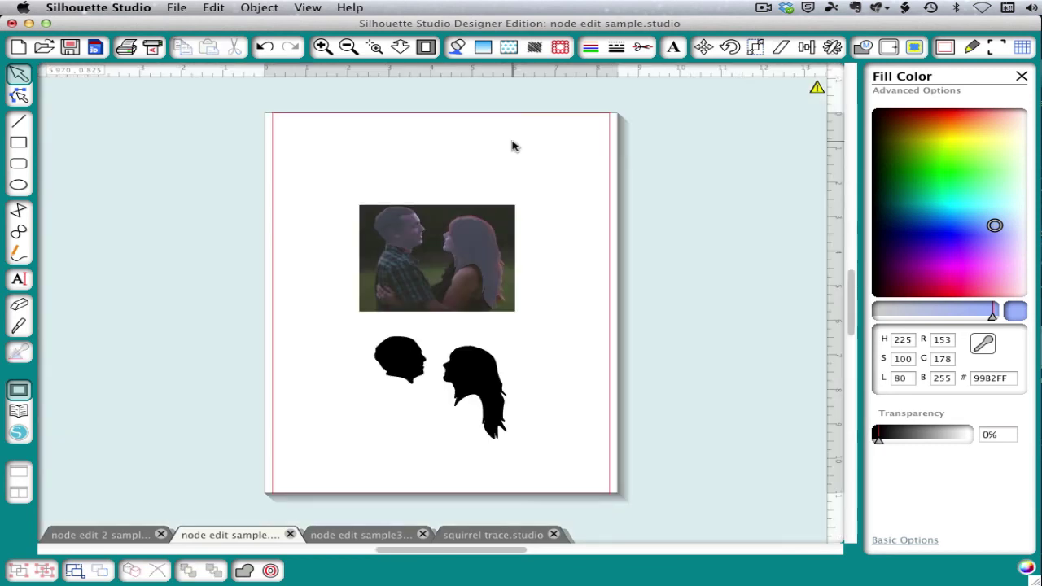